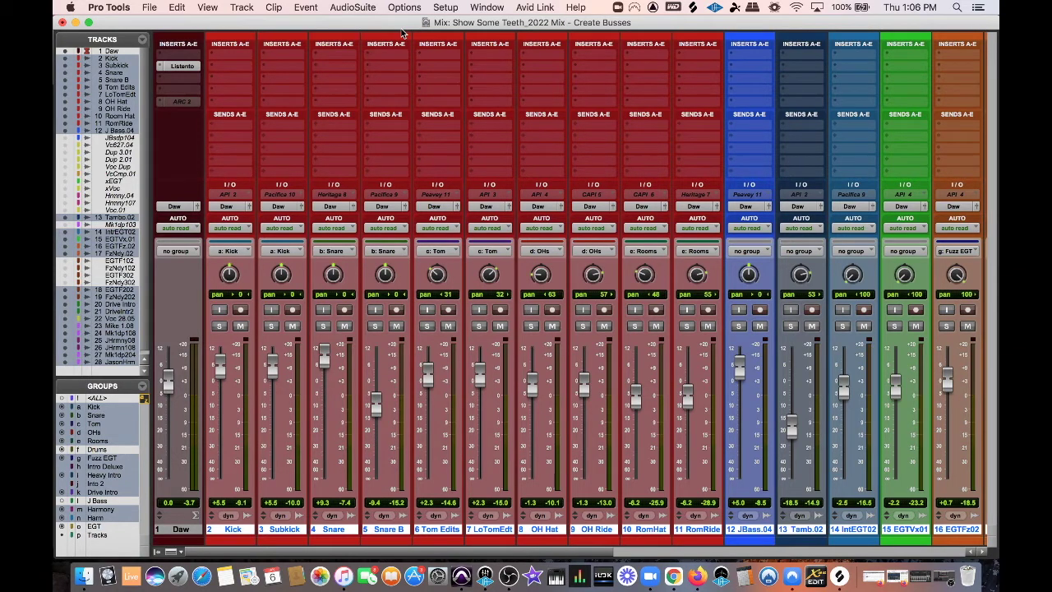
# - In I/O Setup's Bus tab, delete every bus path except Daw and confirm
pyautogui.press('super+equal')
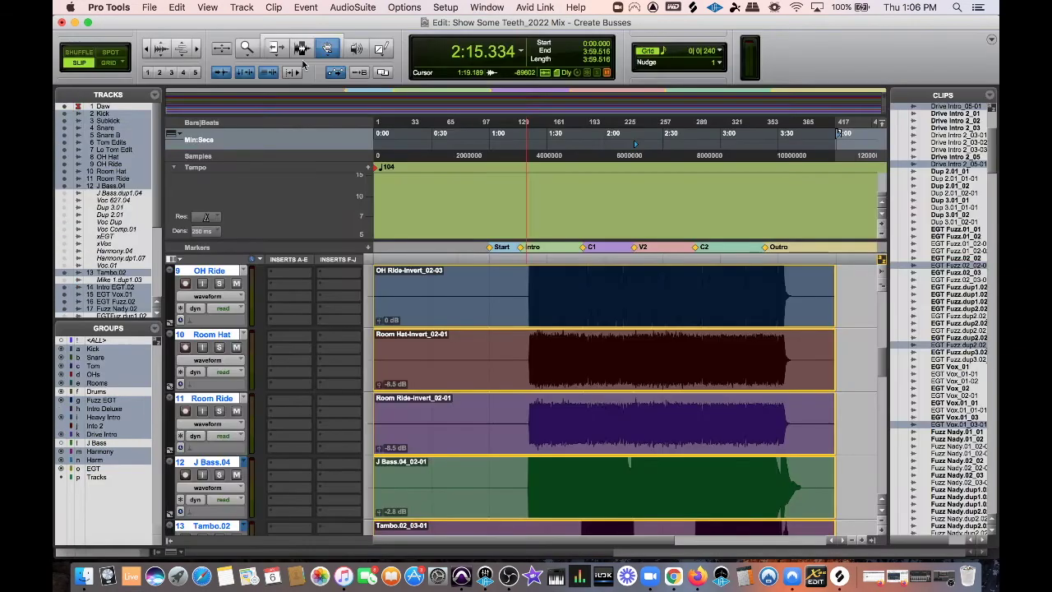
pyautogui.scroll(12, 449, 457)
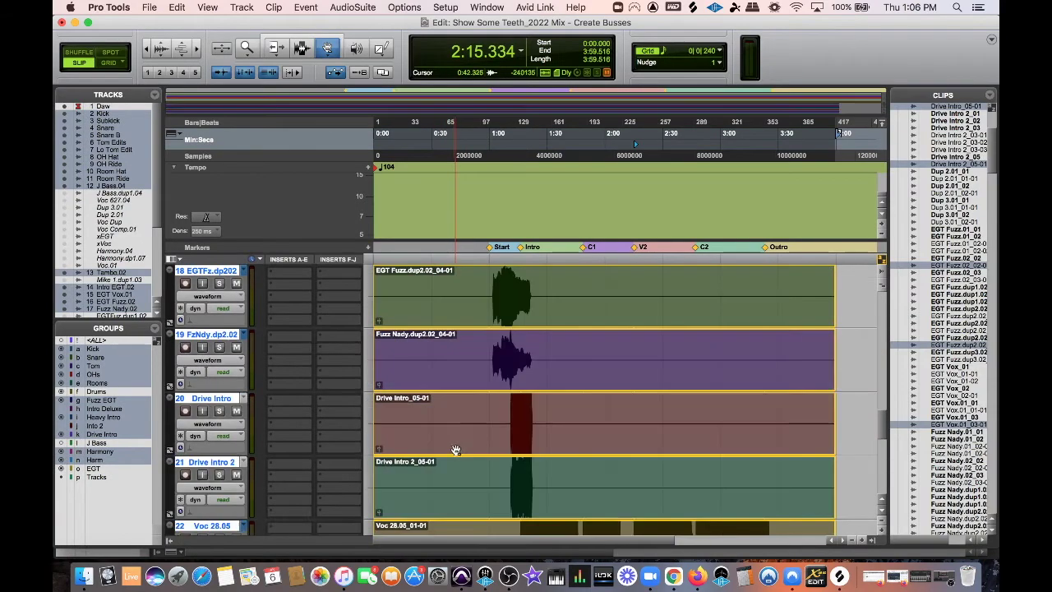
pyautogui.press('super+equal')
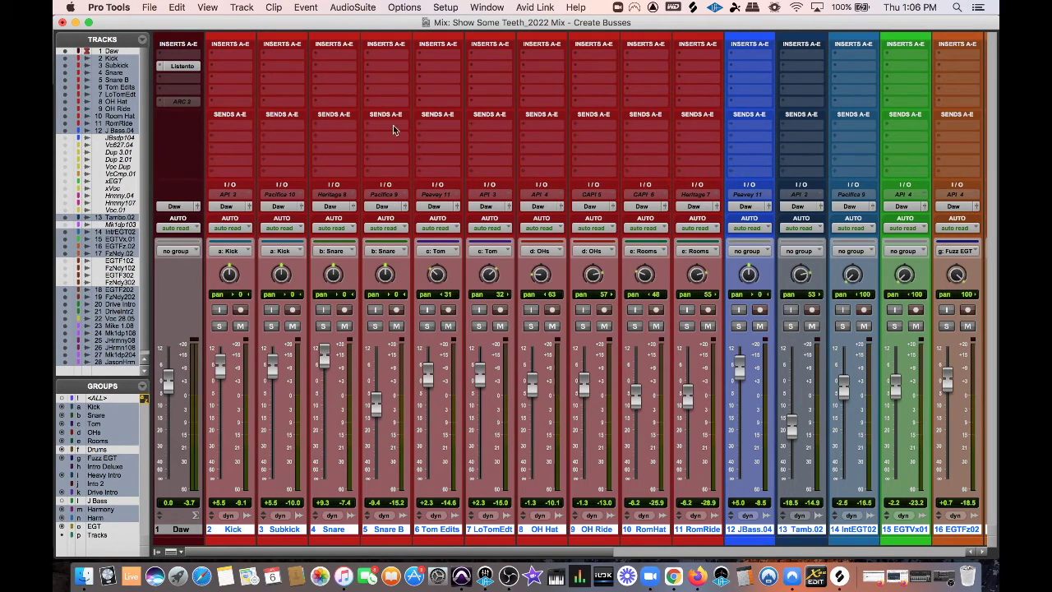
pyautogui.click(445, 8)
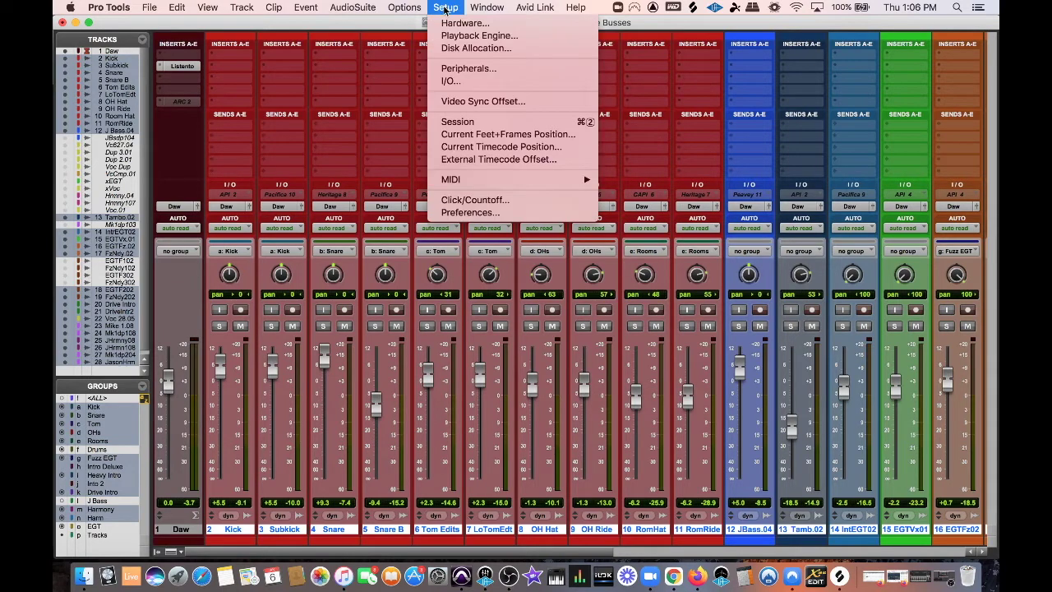
pyautogui.click(461, 86)
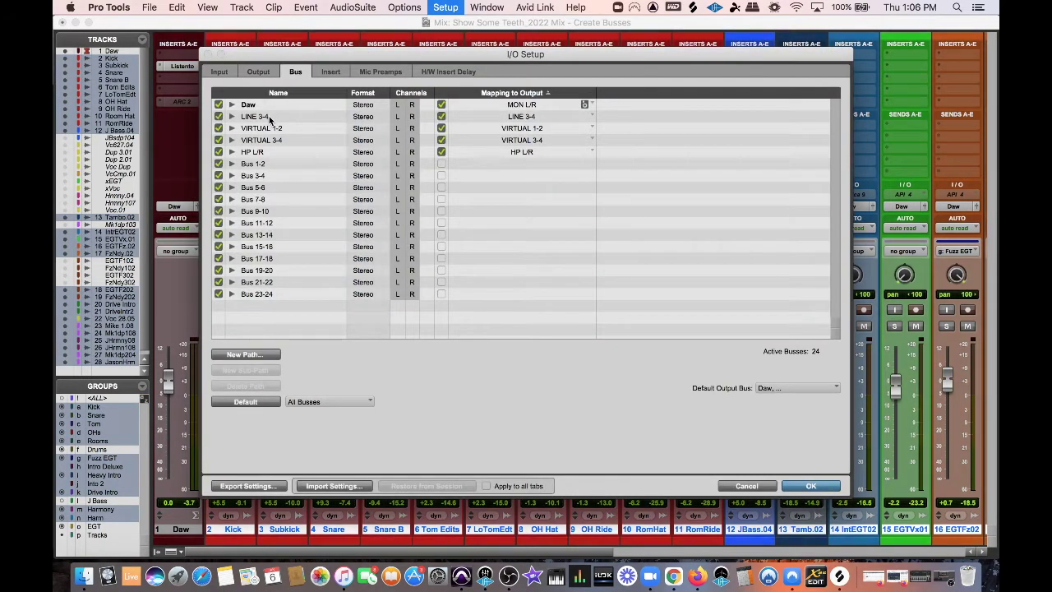
pyautogui.press('super+a')
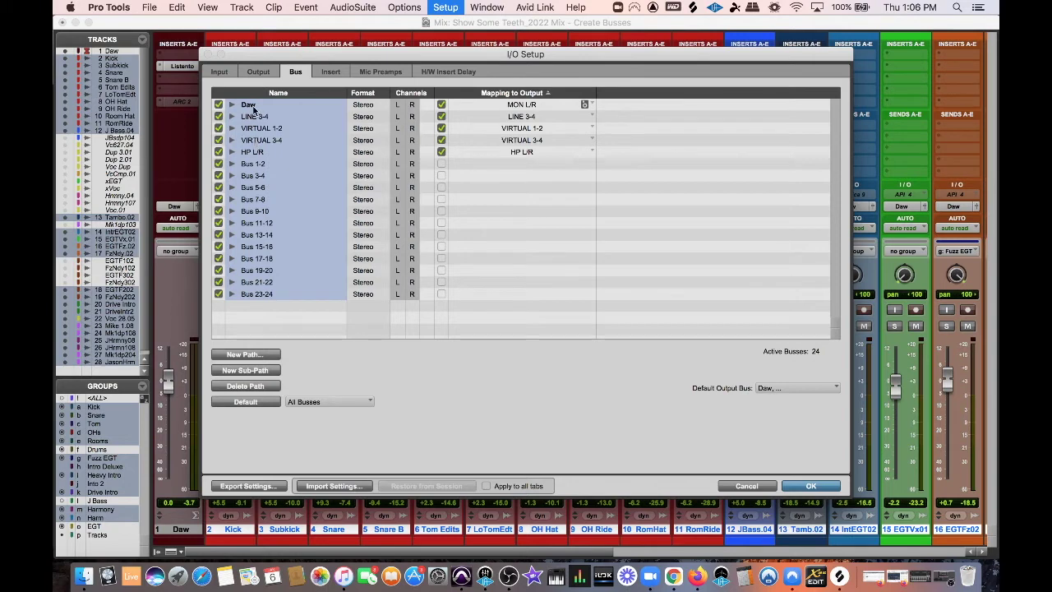
pyautogui.keyDown('super'); pyautogui.click(251, 106); pyautogui.keyUp('super')
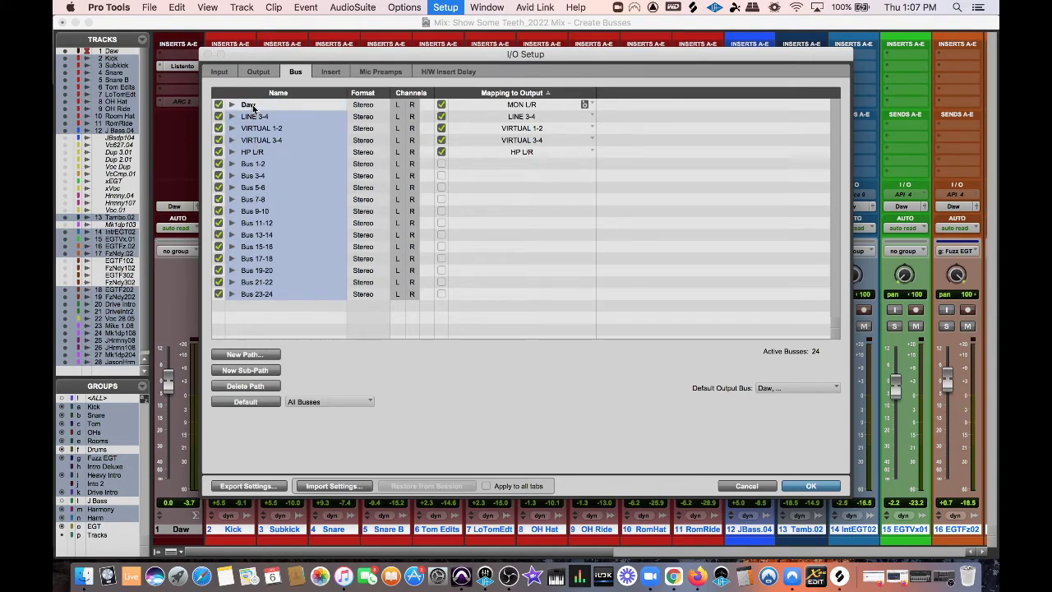
pyautogui.press('Delete')
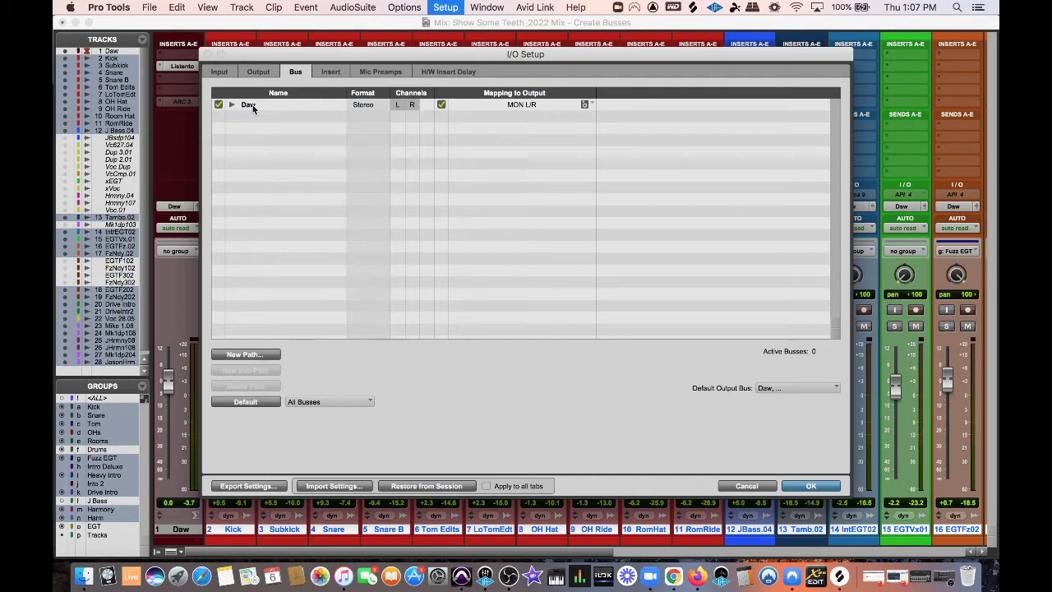
pyautogui.click(808, 486)
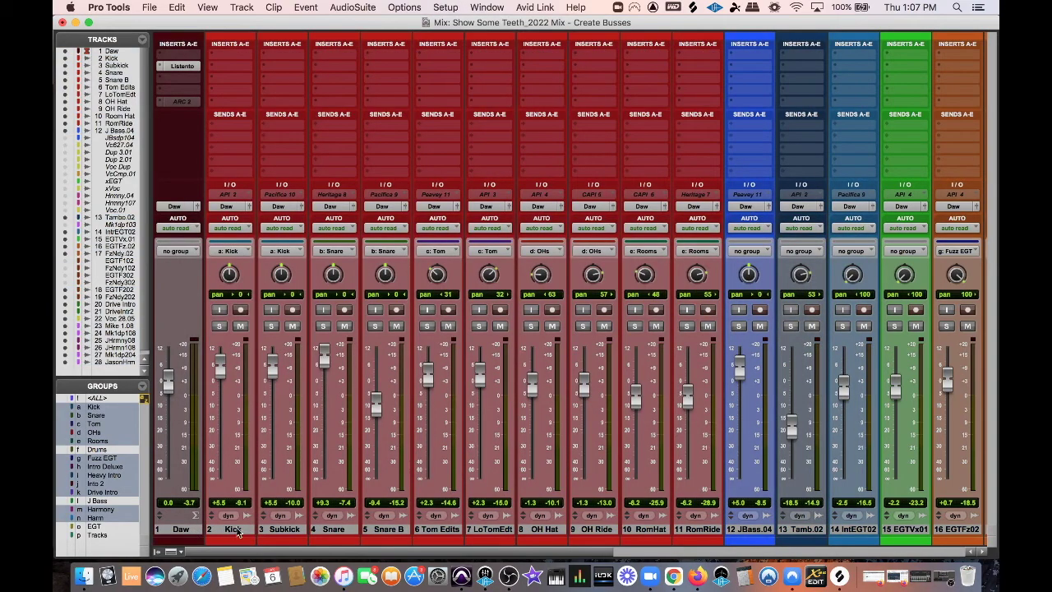
# - Route all tracks except Daw to a new stereo Aux Input named Mixbuss
pyautogui.moveTo(261, 553); pyautogui.dragTo(122, 553)
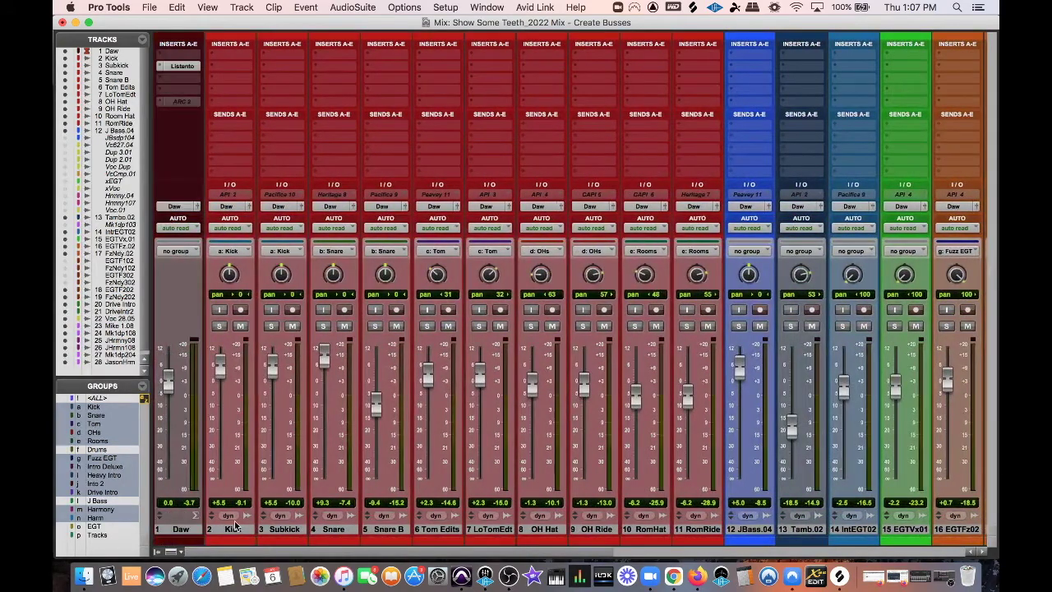
pyautogui.click(240, 532)
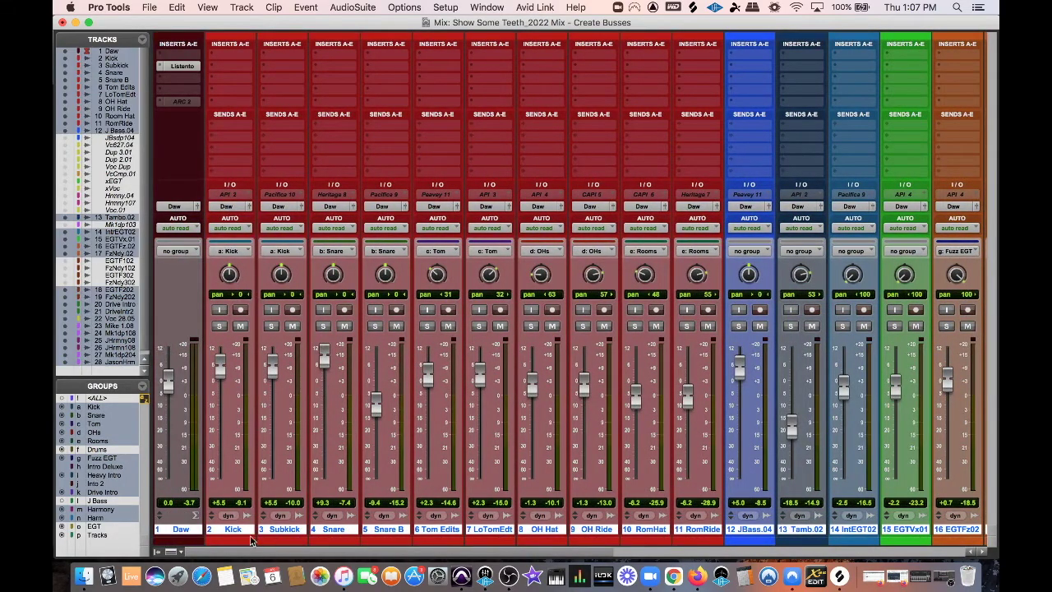
pyautogui.keyDown('super'); pyautogui.click(185, 532); pyautogui.keyUp('super')
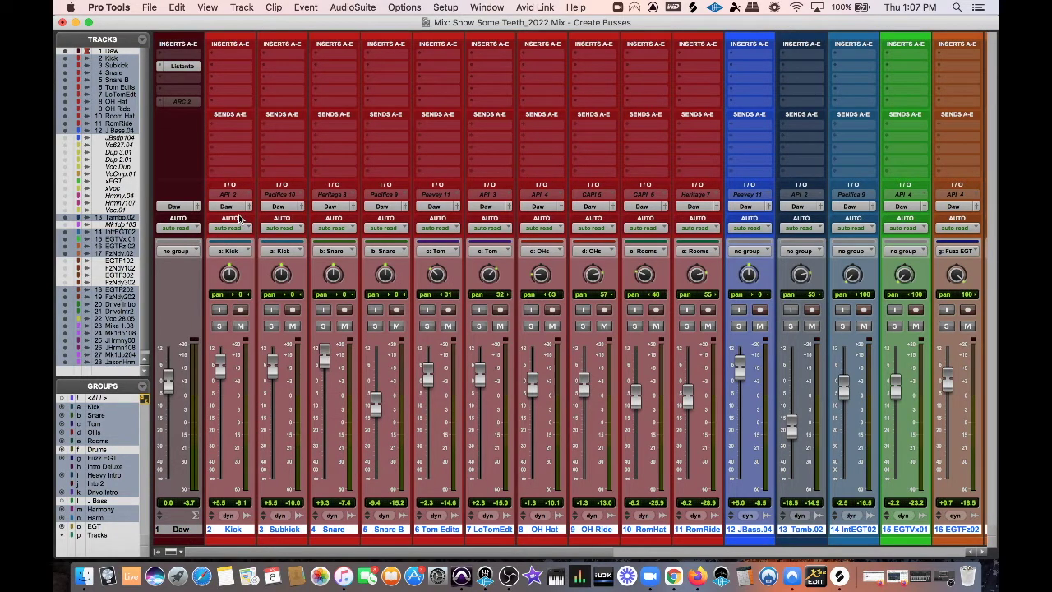
pyautogui.click(227, 206)
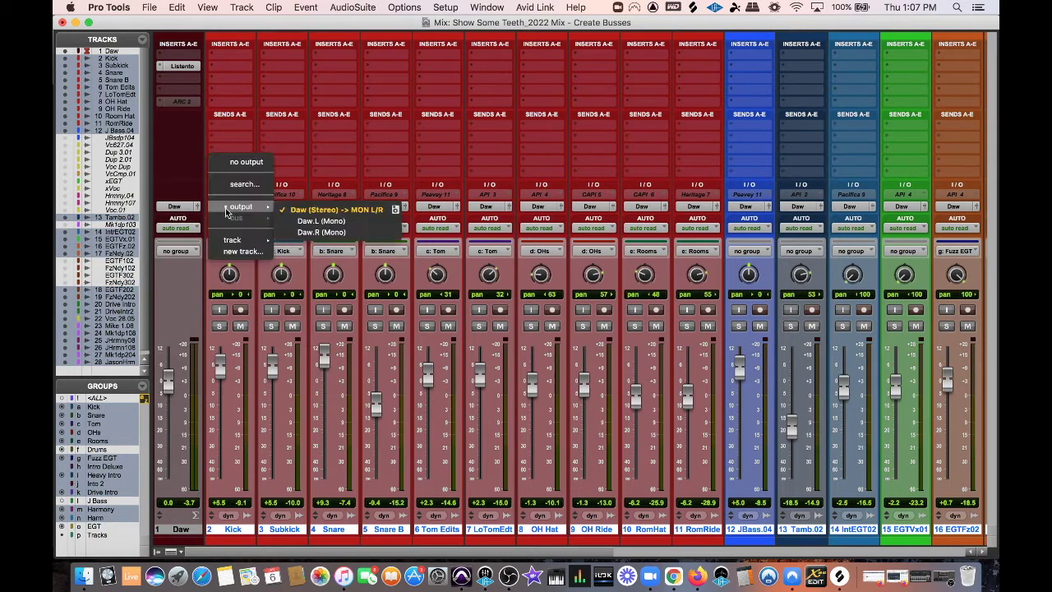
pyautogui.click(239, 254)
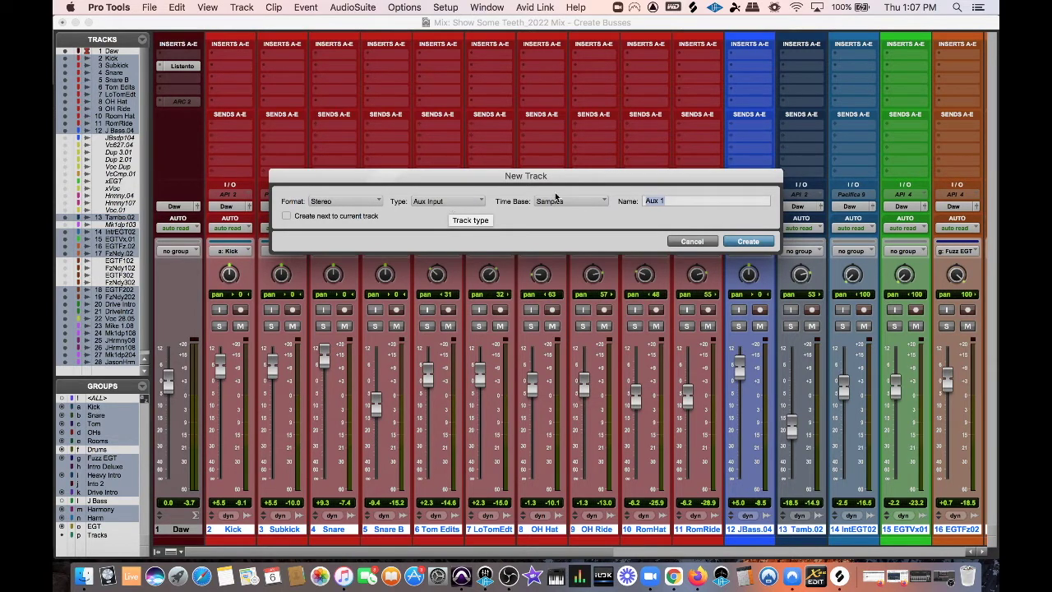
pyautogui.write('M')
pyautogui.press('BackSpace')
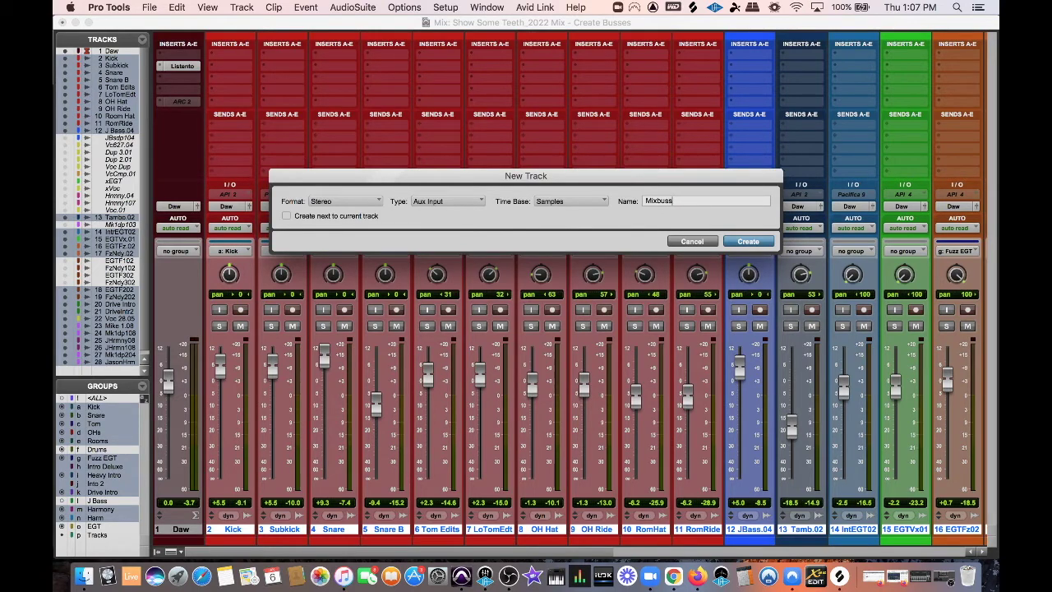
pyautogui.write('buss')
pyautogui.press('Return')
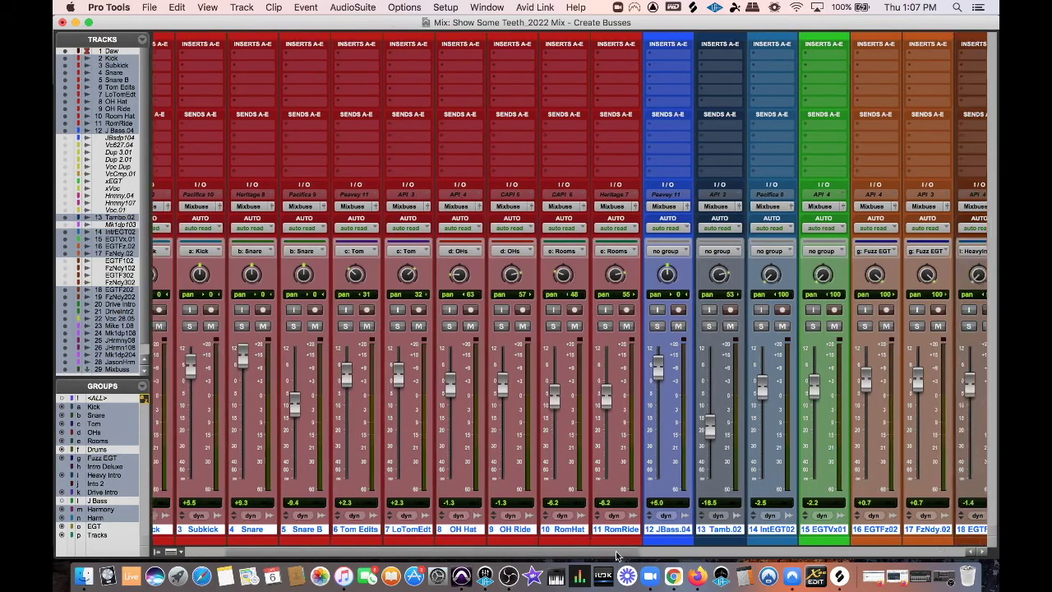
# - Create a new stereo Master Fader track named Mix VCA
pyautogui.moveTo(597, 551); pyautogui.dragTo(223, 456)
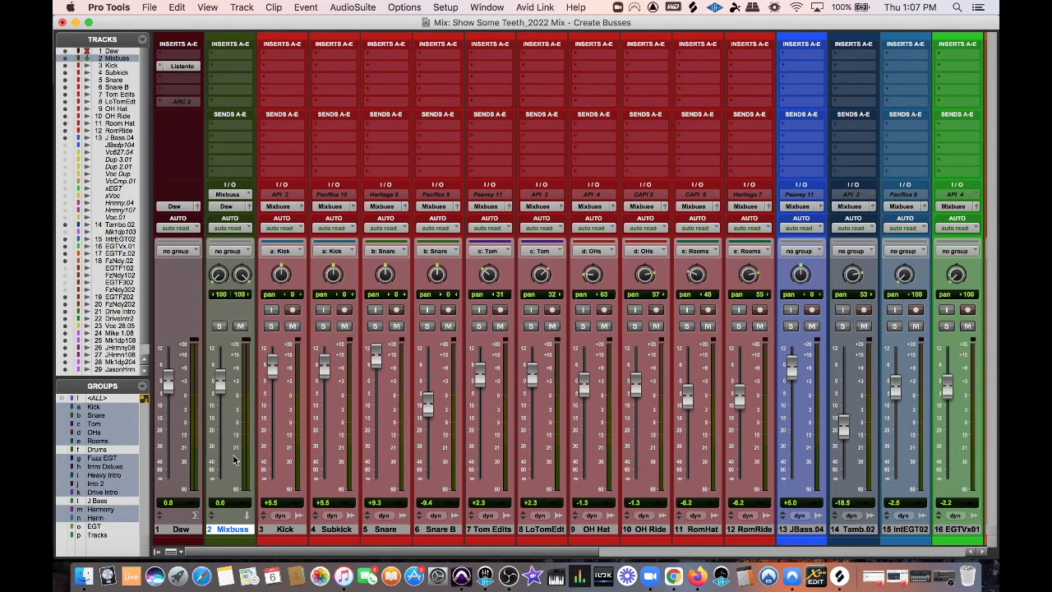
pyautogui.press('super+shift+n')
pyautogui.press('super+Right')
pyautogui.press('super+Down')
pyautogui.press('super+Down')
pyautogui.press('super+Down')
pyautogui.press('super+Up')
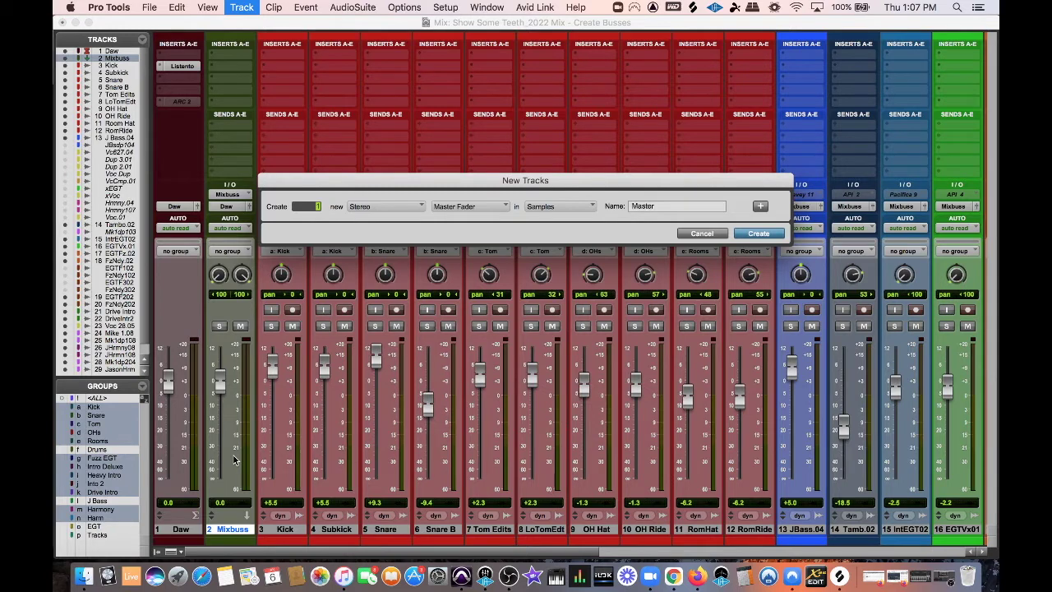
pyautogui.click(669, 206)
pyautogui.write('Mix VCA')
pyautogui.press('Return')
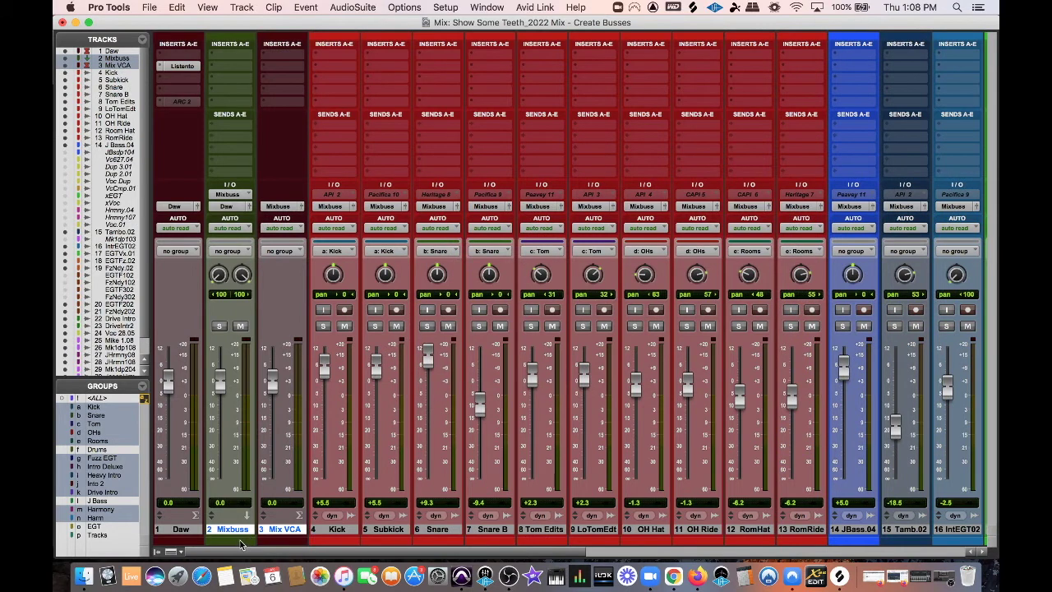
# - Colour the Mixbuss and Mix VCA tracks blue
pyautogui.doubleClick(243, 544)
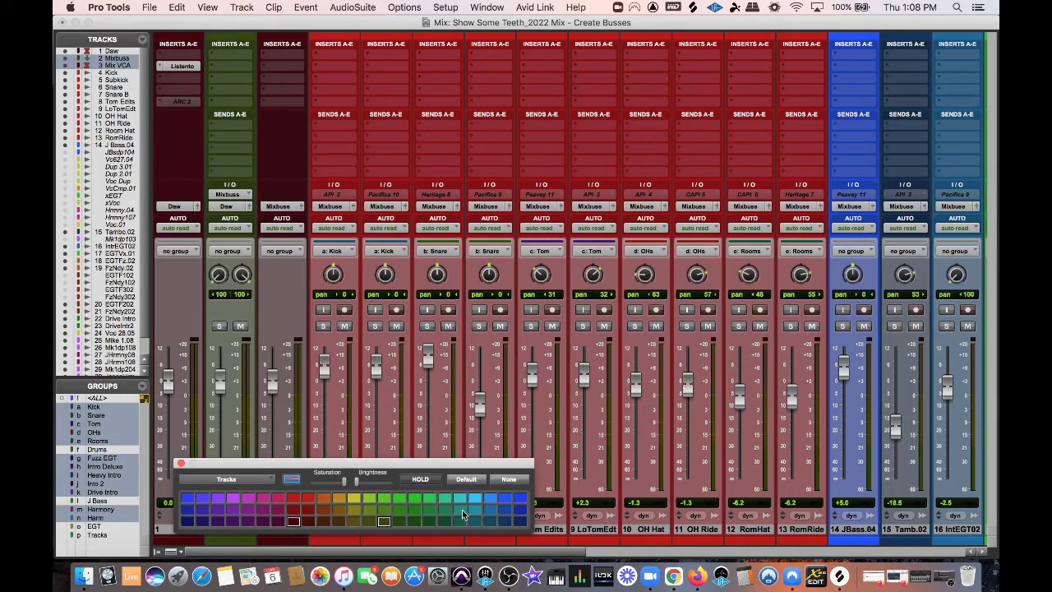
pyautogui.click(502, 498)
pyautogui.click(180, 463)
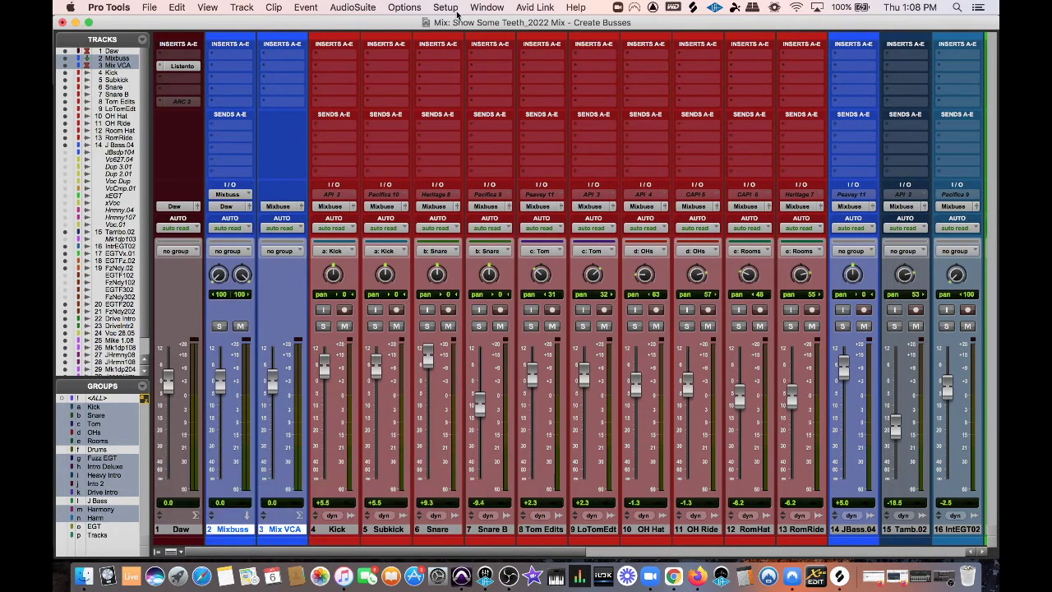
pyautogui.click(457, 10)
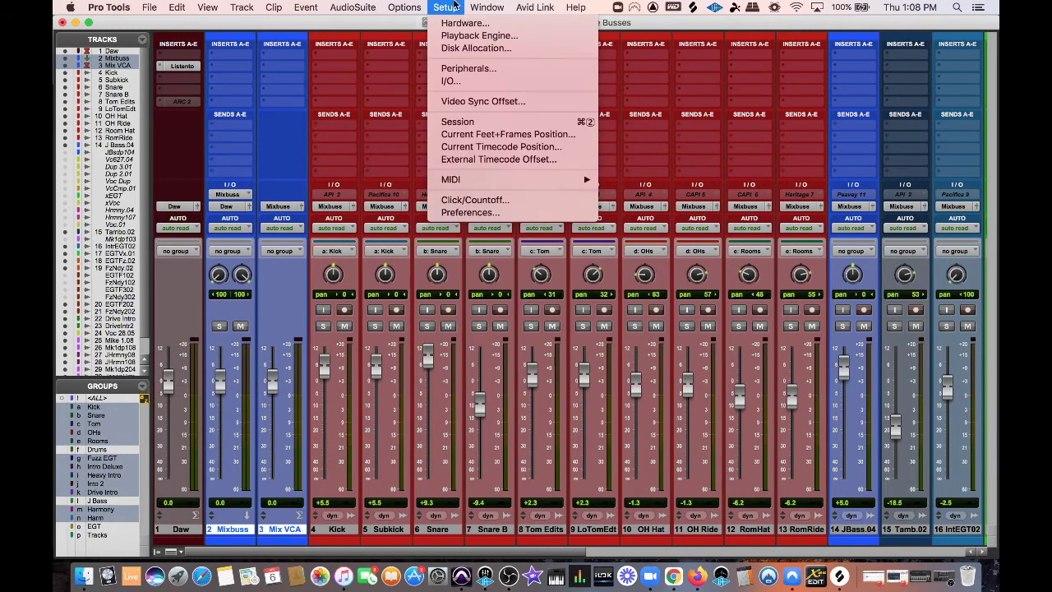
# - In the Bus tab, set the Default Output Bus to Mixbuss and confirm with OK
pyautogui.click(453, 81)
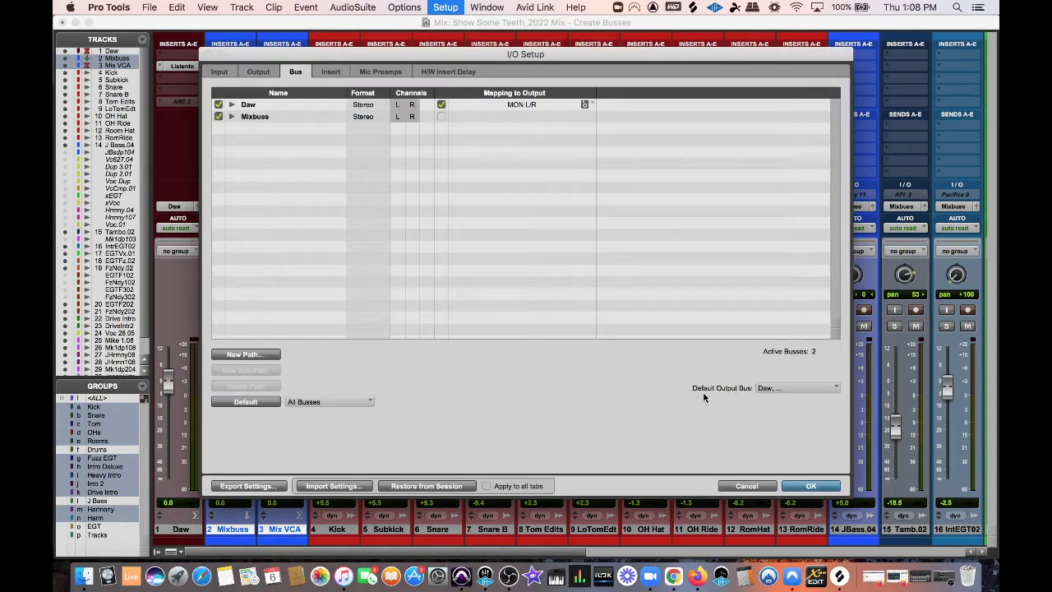
pyautogui.click(781, 391)
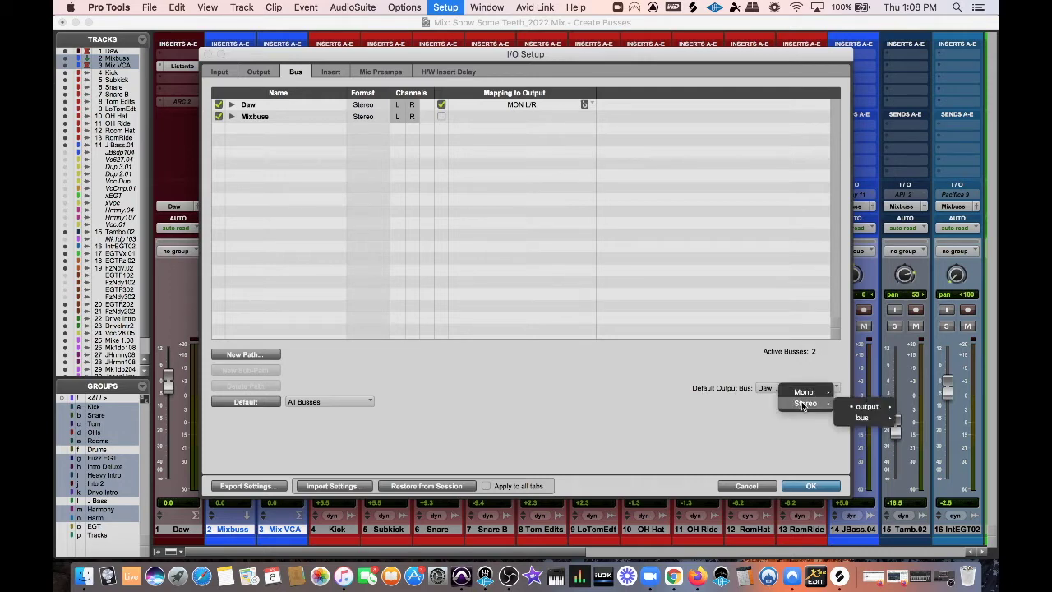
pyautogui.moveTo(864, 417)
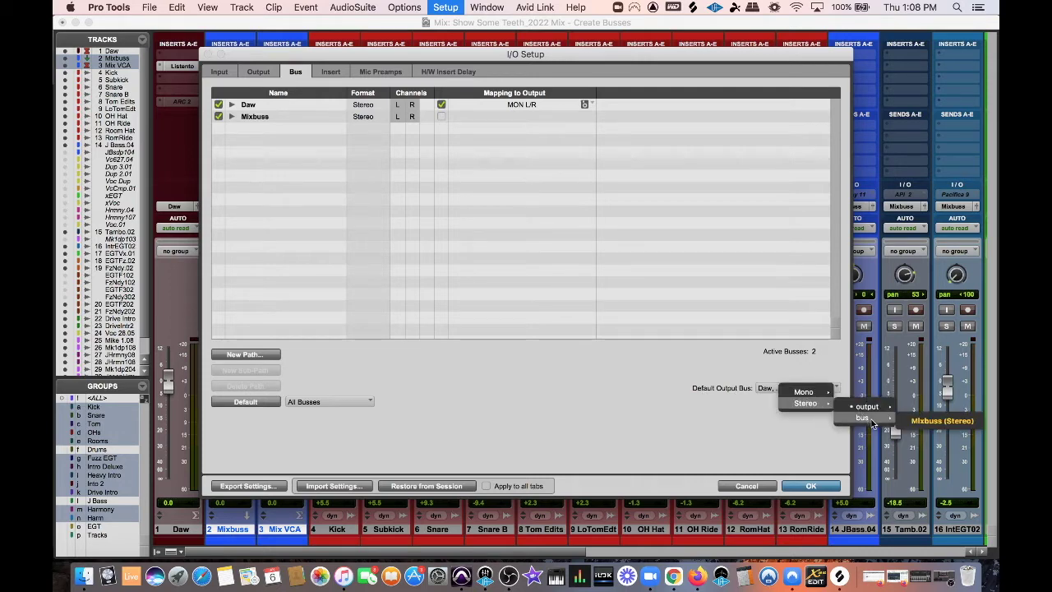
pyautogui.click(946, 422)
pyautogui.click(798, 391)
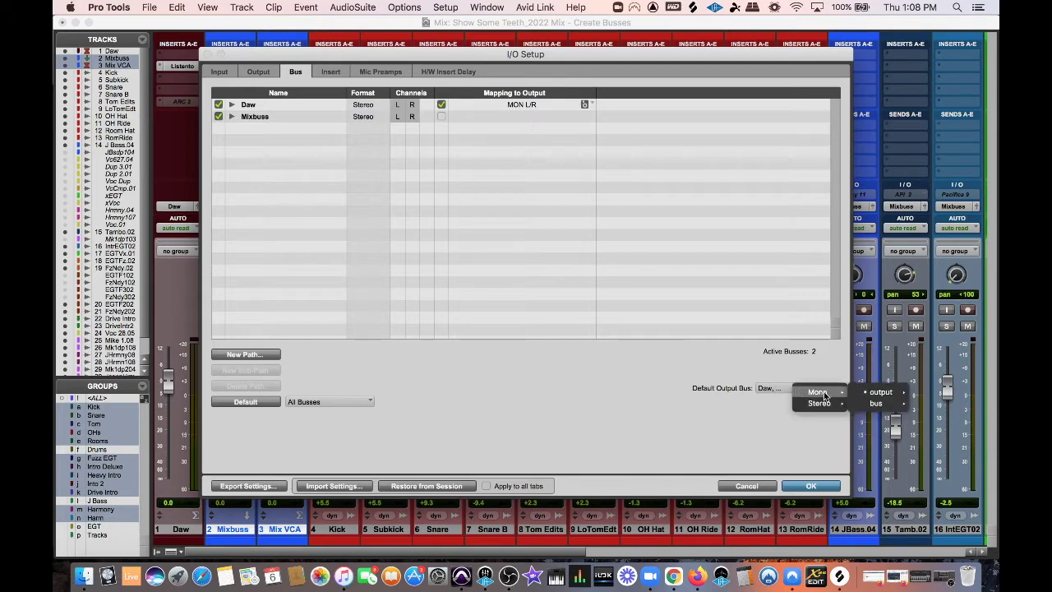
pyautogui.moveTo(877, 402)
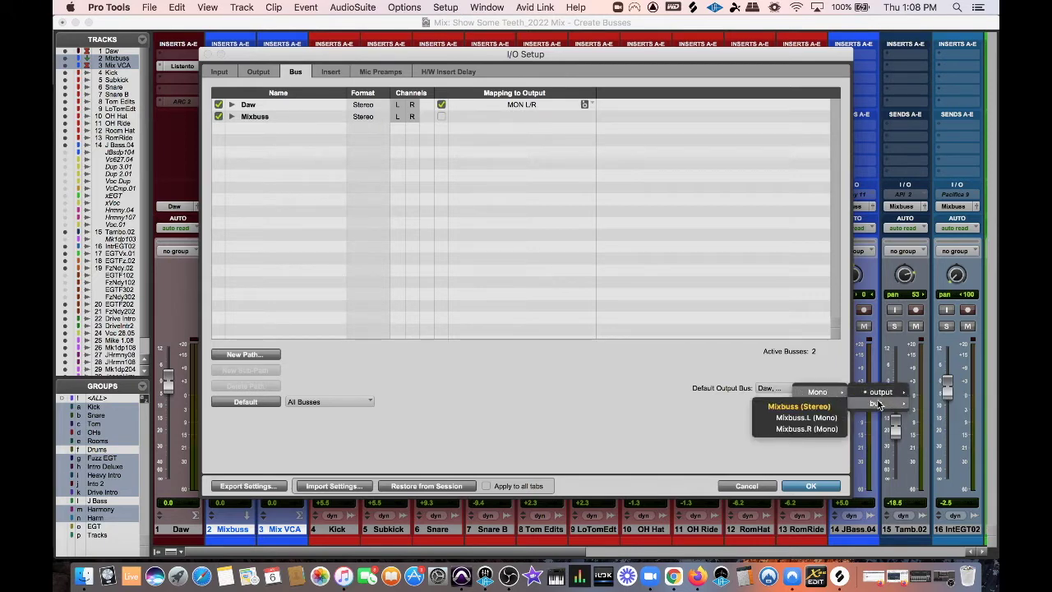
pyautogui.click(800, 407)
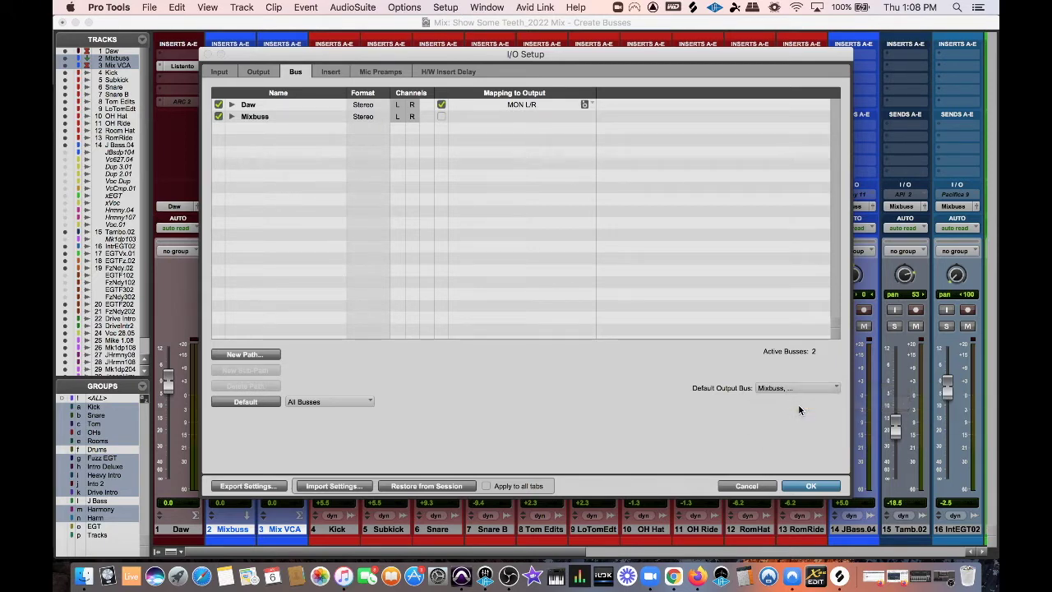
pyautogui.click(813, 486)
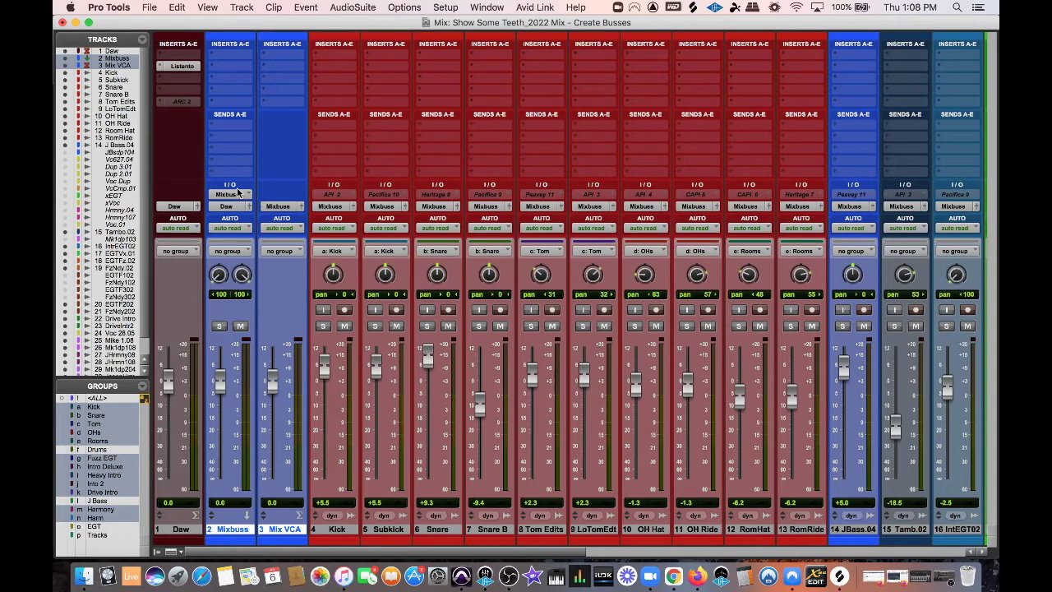
pyautogui.moveTo(492, 552); pyautogui.dragTo(328, 571)
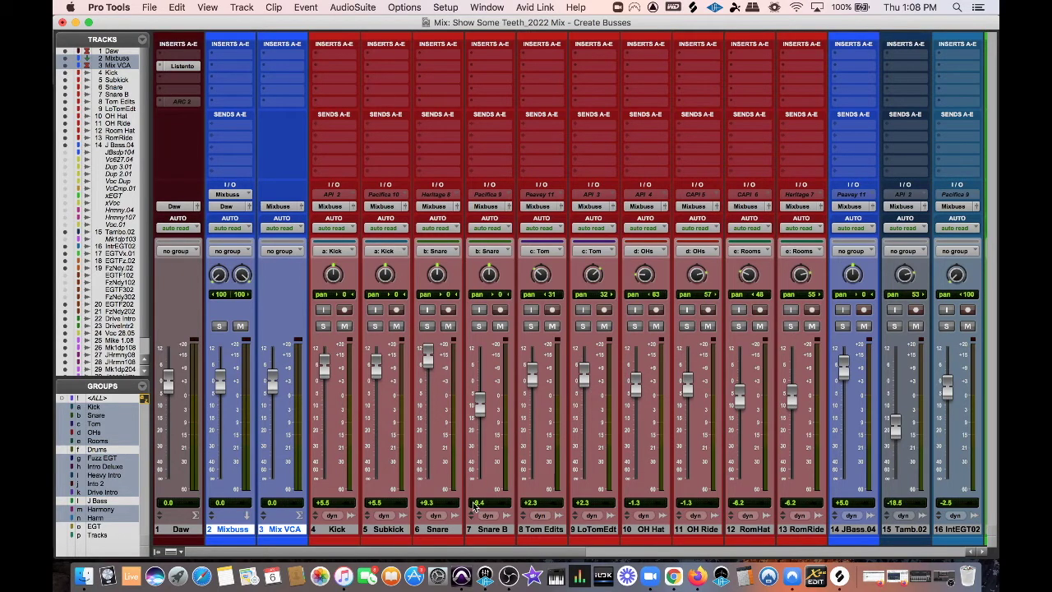
# - Route Kick through RomRide to a new aux track named Drum Buss
pyautogui.click(346, 531)
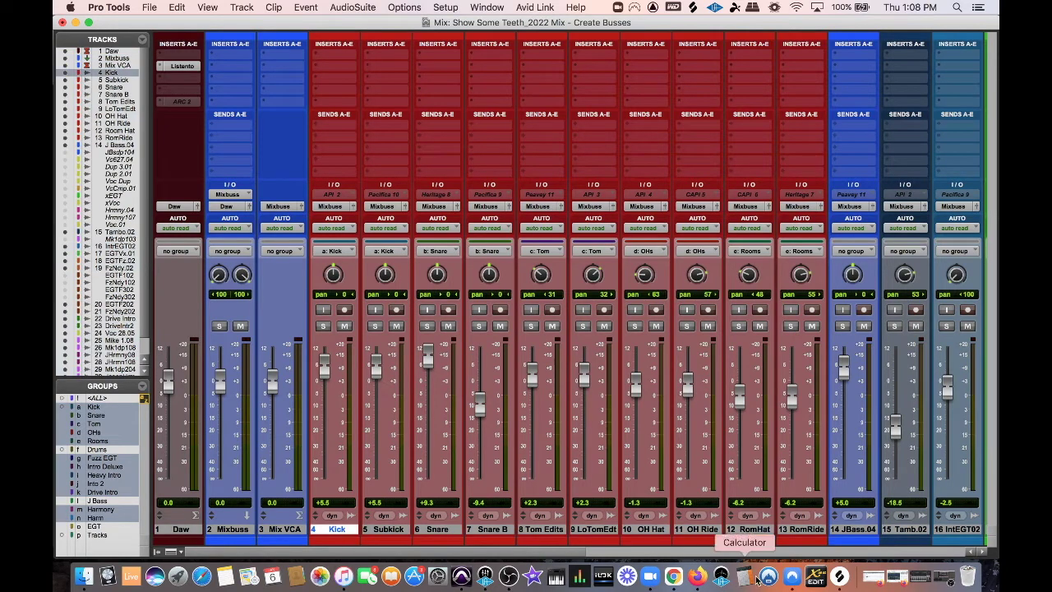
pyautogui.keyDown('shift'); pyautogui.click(820, 532); pyautogui.keyUp('shift')
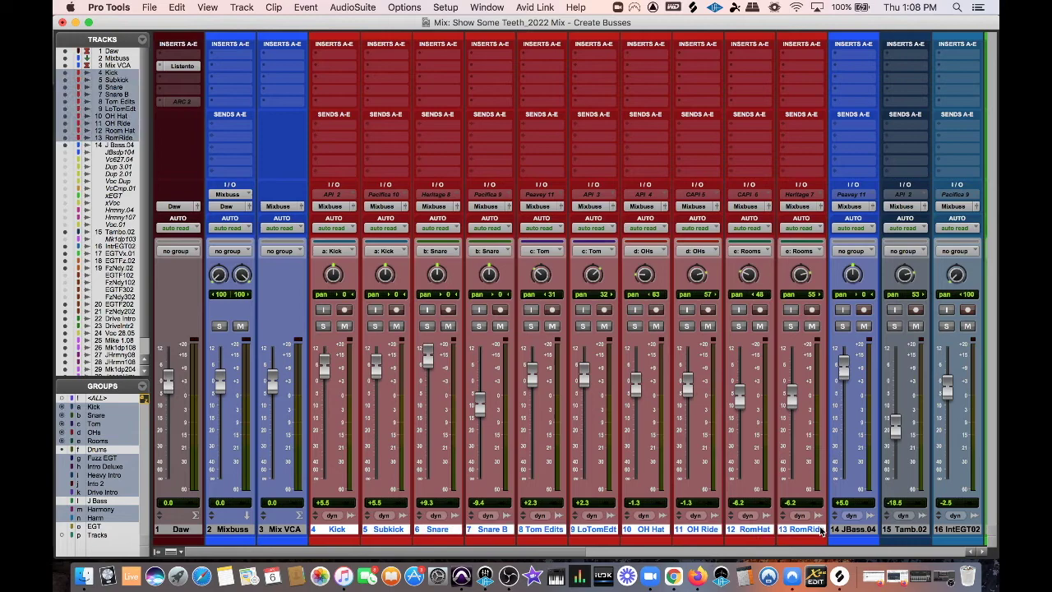
pyautogui.click(337, 208)
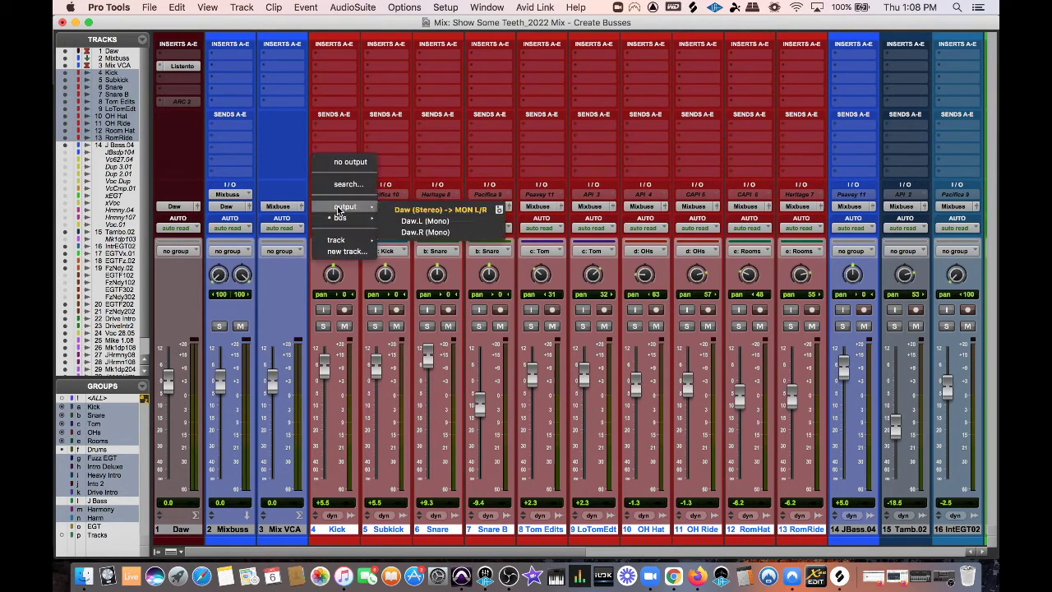
pyautogui.click(351, 252)
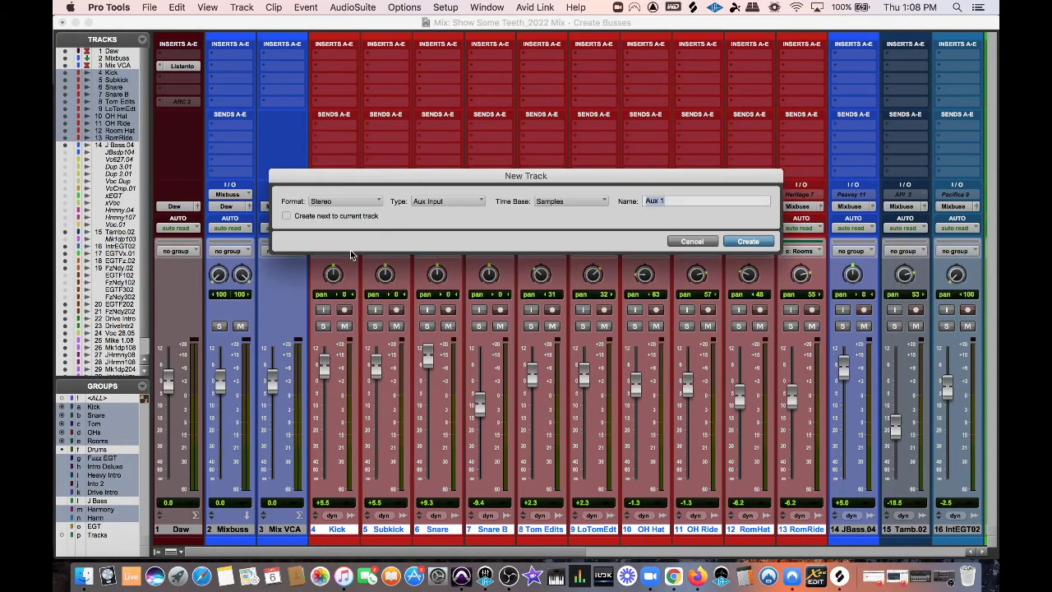
pyautogui.write('Drum Buss')
pyautogui.press('Return')
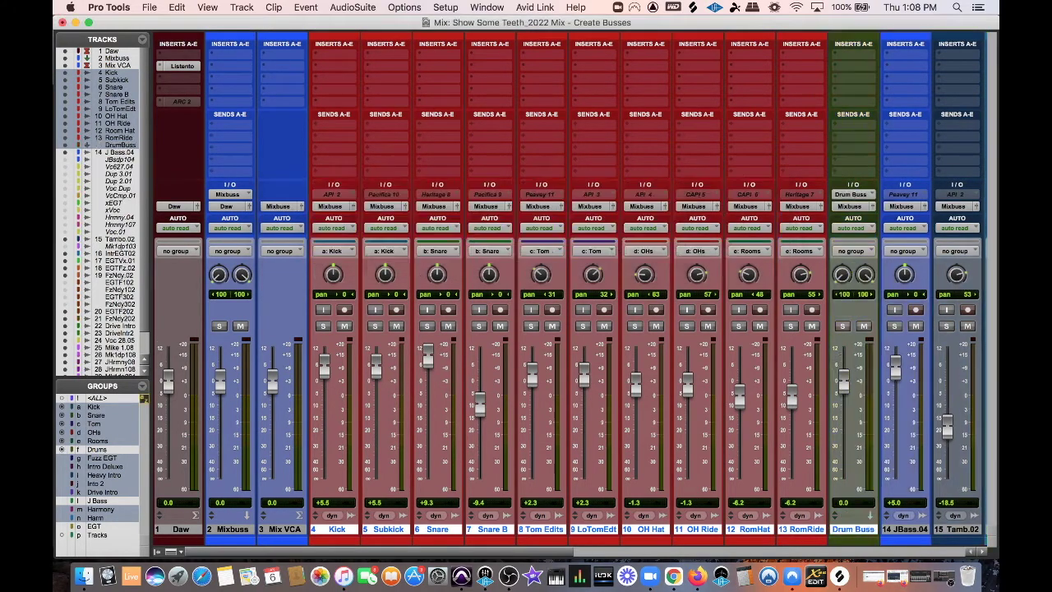
# - Colour the DrumBuss track red
pyautogui.doubleClick(864, 540)
pyautogui.click(295, 498)
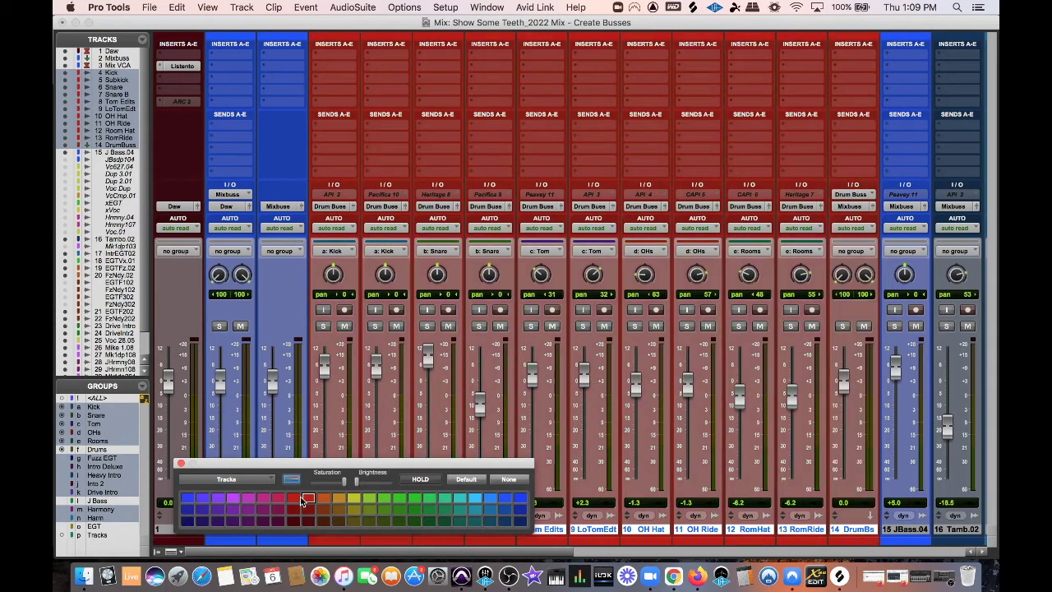
pyautogui.click(181, 463)
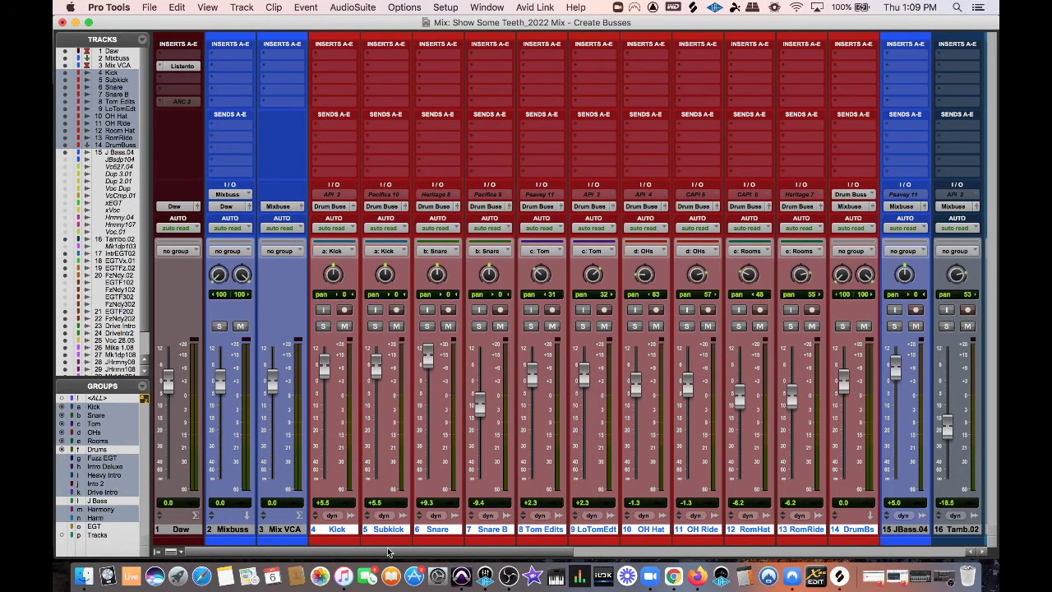
pyautogui.hscroll(5, 626, 327)
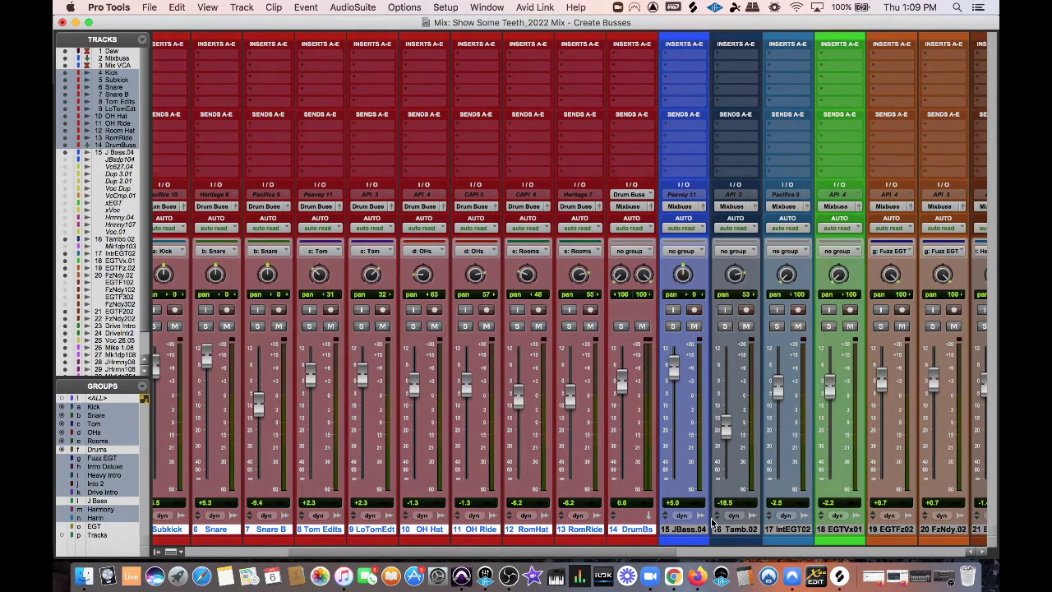
pyautogui.click(686, 530)
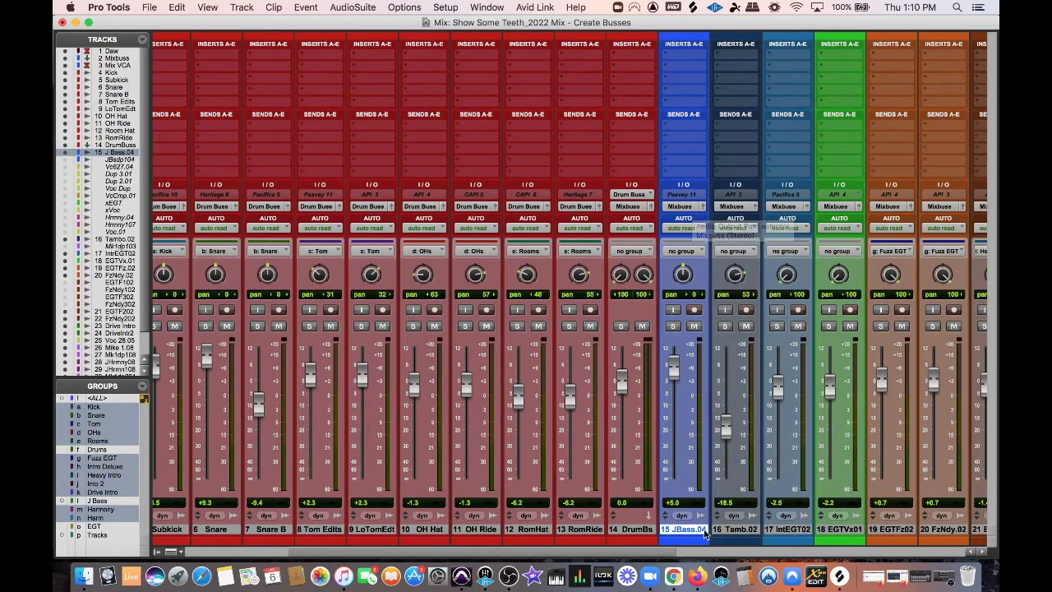
# - Route JBass.04's output to a new mono aux track named Bass Bus
pyautogui.click(679, 207)
pyautogui.click(700, 257)
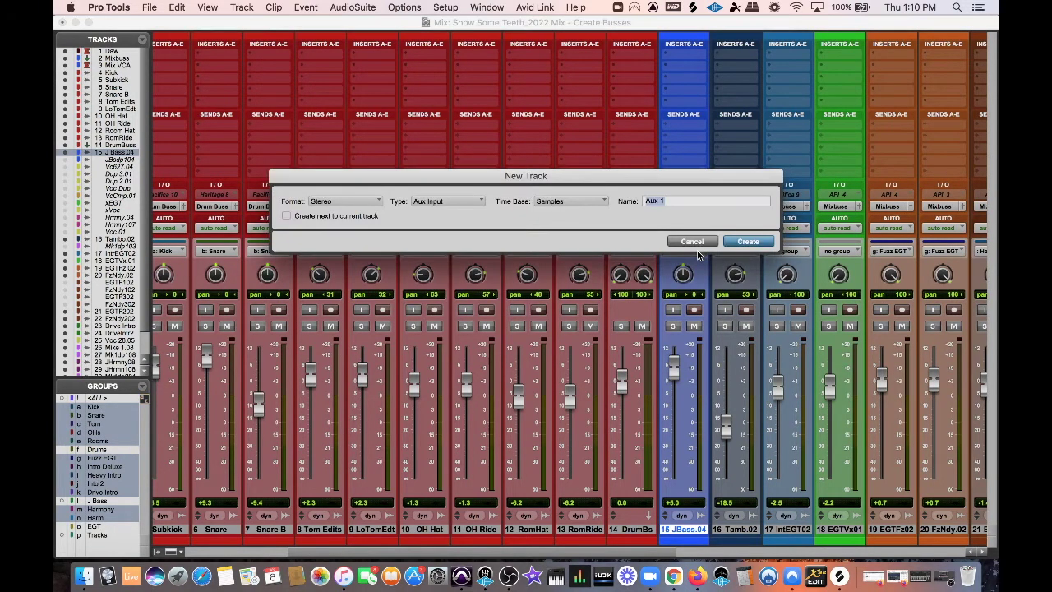
pyautogui.press('super+Left')
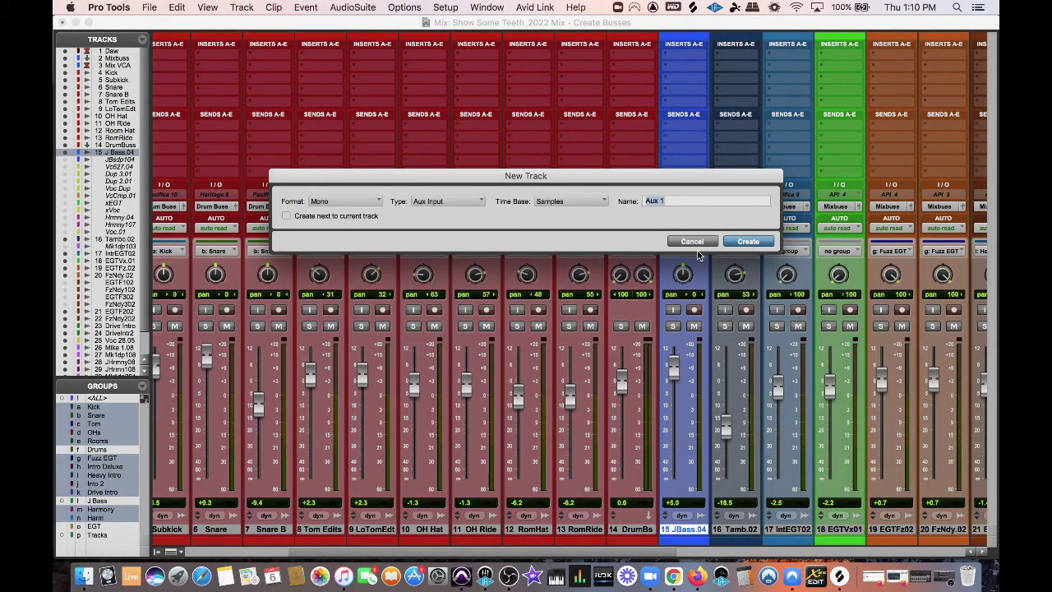
pyautogui.press('super+Right')
pyautogui.press('super+Left')
pyautogui.write('Bass Buss')
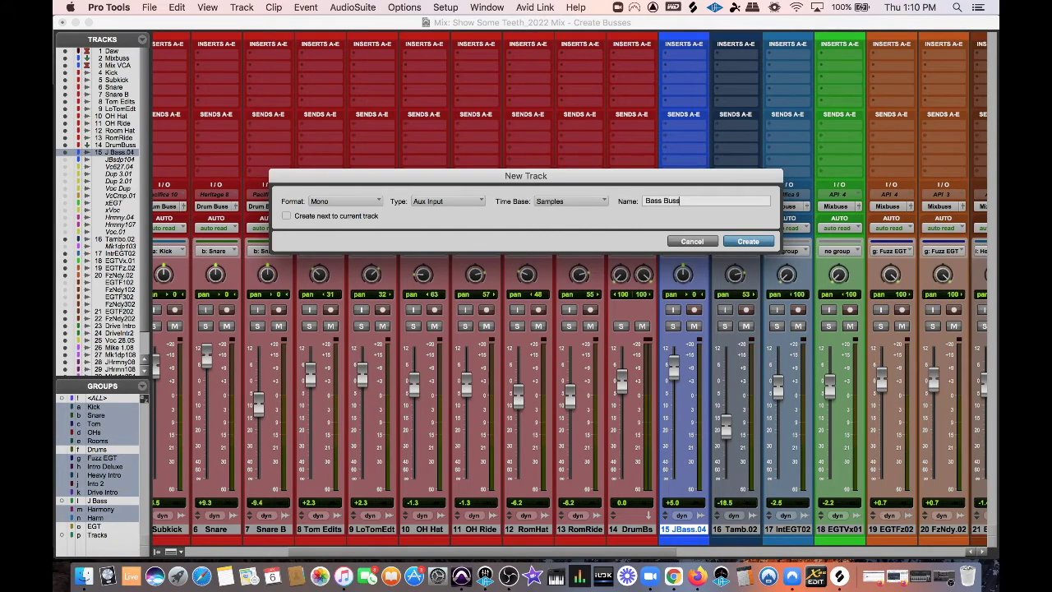
pyautogui.press('Return')
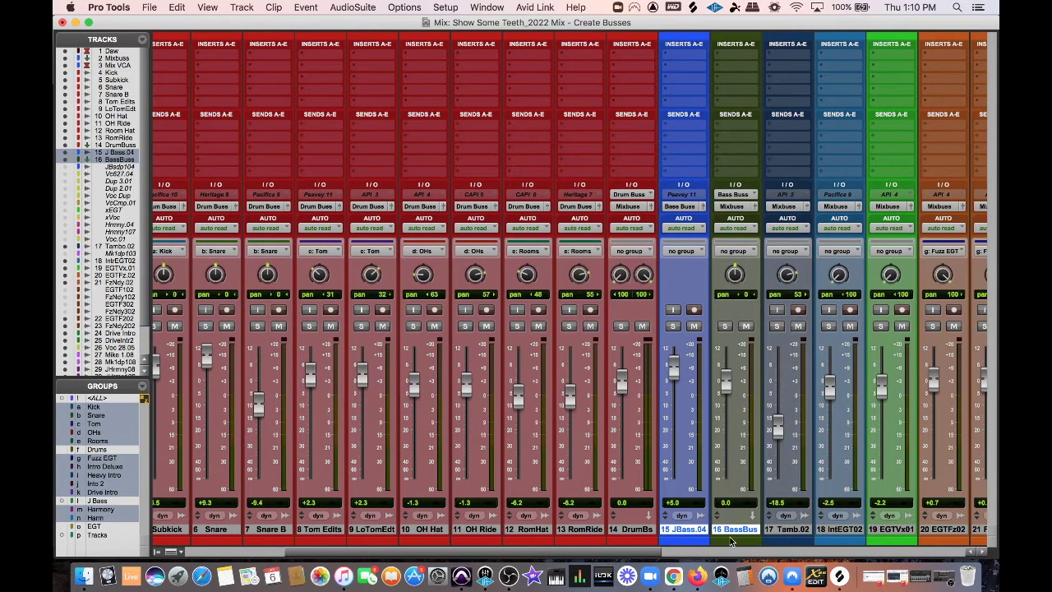
# - Colour the BassBus track blue
pyautogui.doubleClick(703, 539)
pyautogui.click(507, 497)
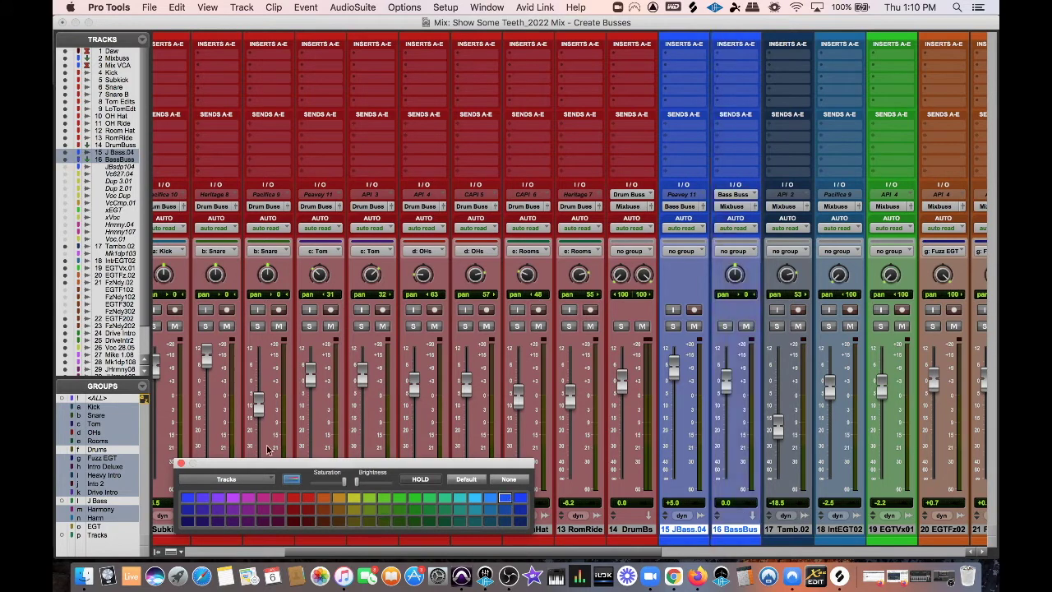
pyautogui.click(182, 463)
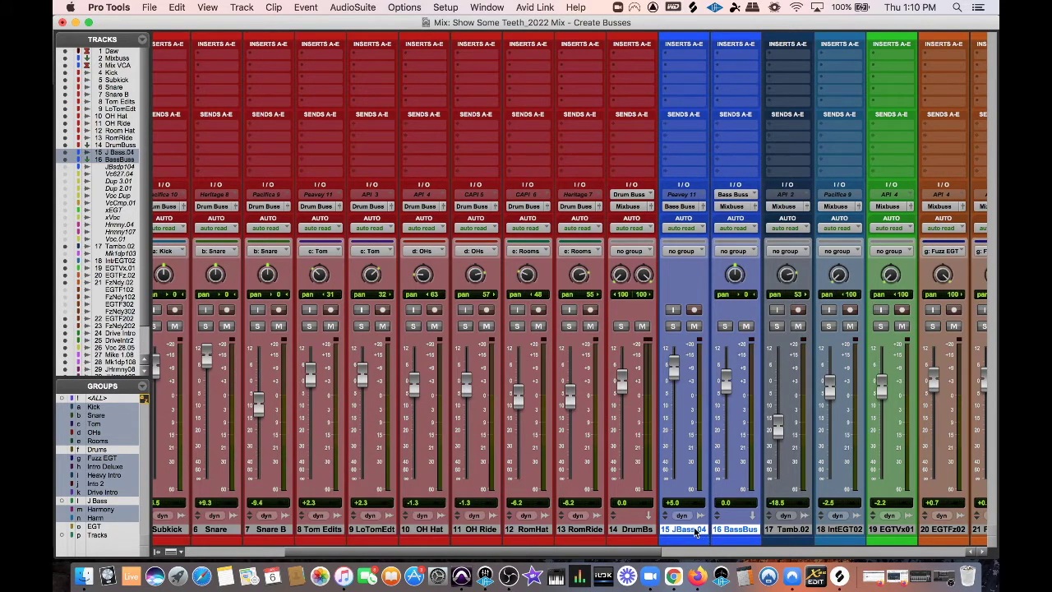
pyautogui.click(694, 530)
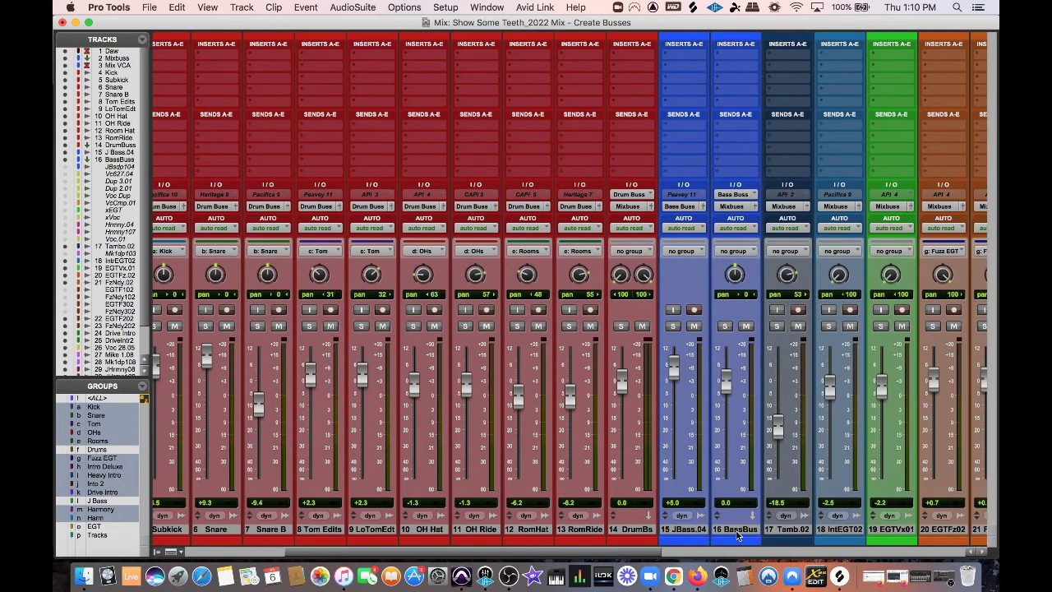
# - Route guitar tracks IntEGT02 through DrivIntr2 to a new aux named EGT Buss
pyautogui.hscroll(5, 646, 556)
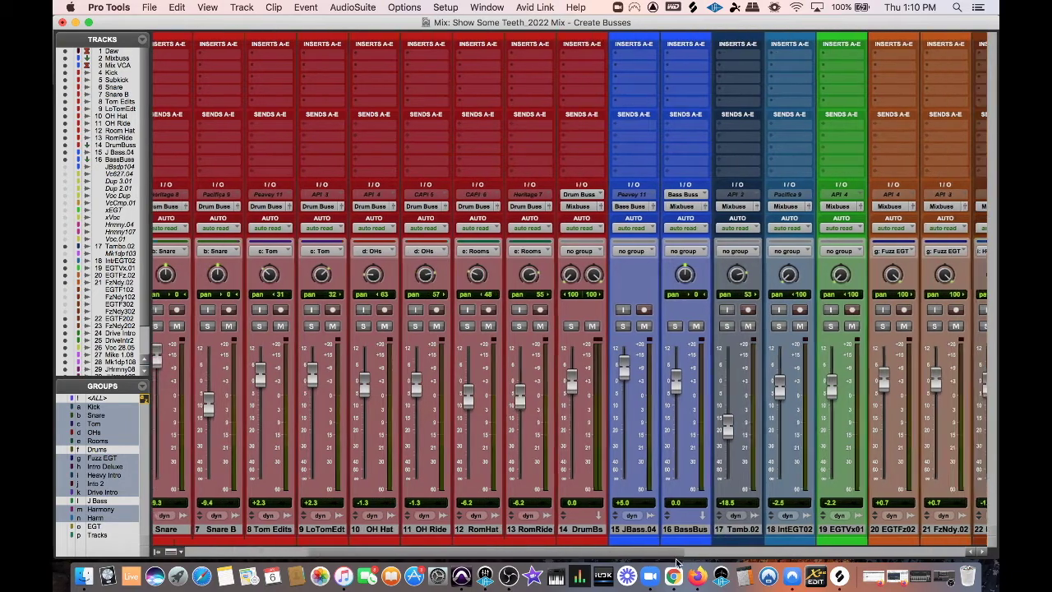
pyautogui.hscroll(5, 707, 553)
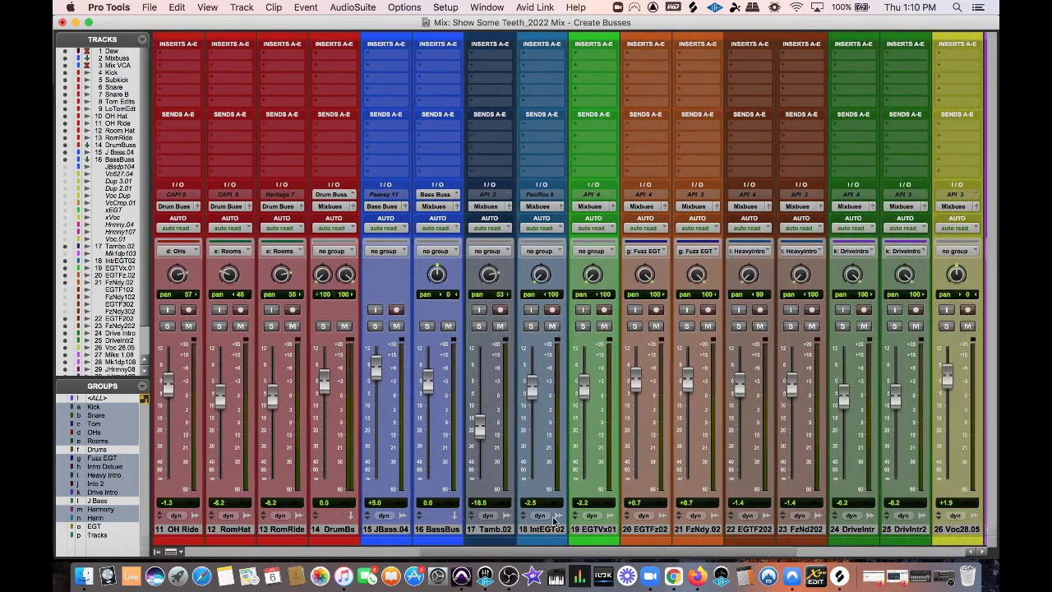
pyautogui.click(537, 532)
pyautogui.hscroll(5, 622, 557)
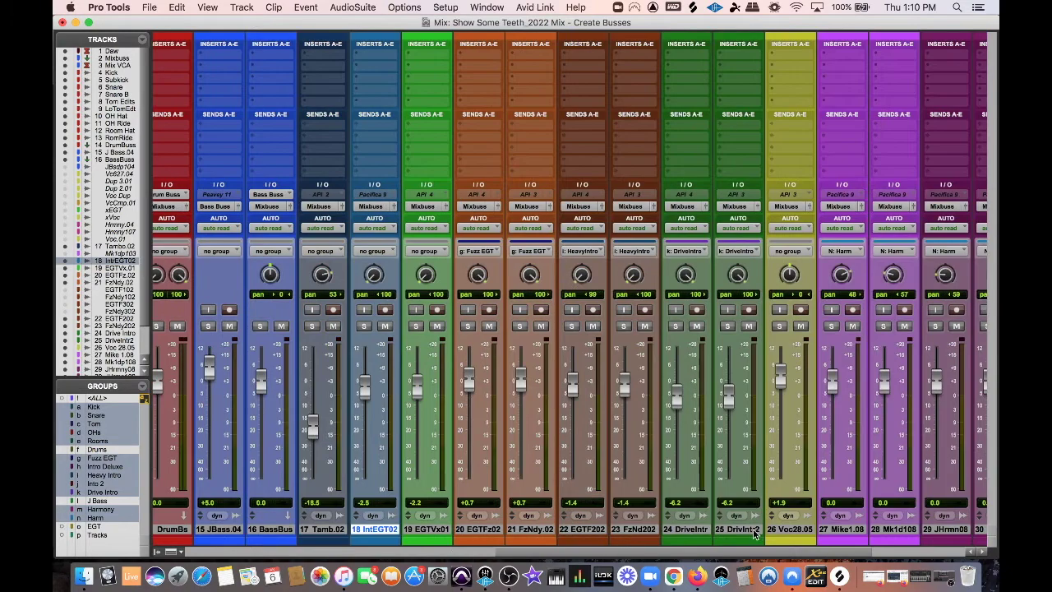
pyautogui.keyDown('shift'); pyautogui.click(757, 532); pyautogui.keyUp('shift')
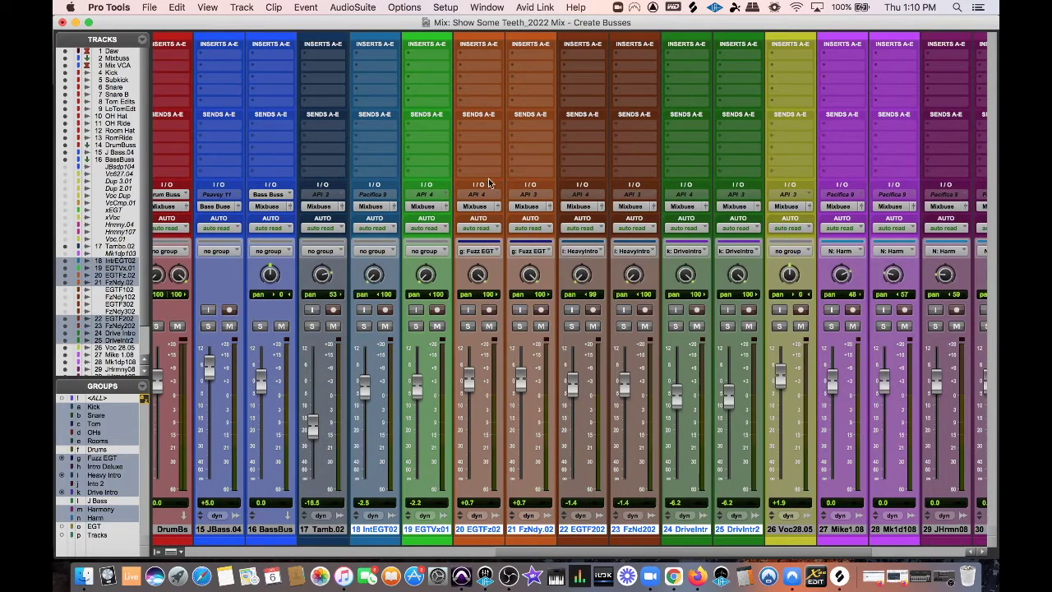
pyautogui.click(374, 210)
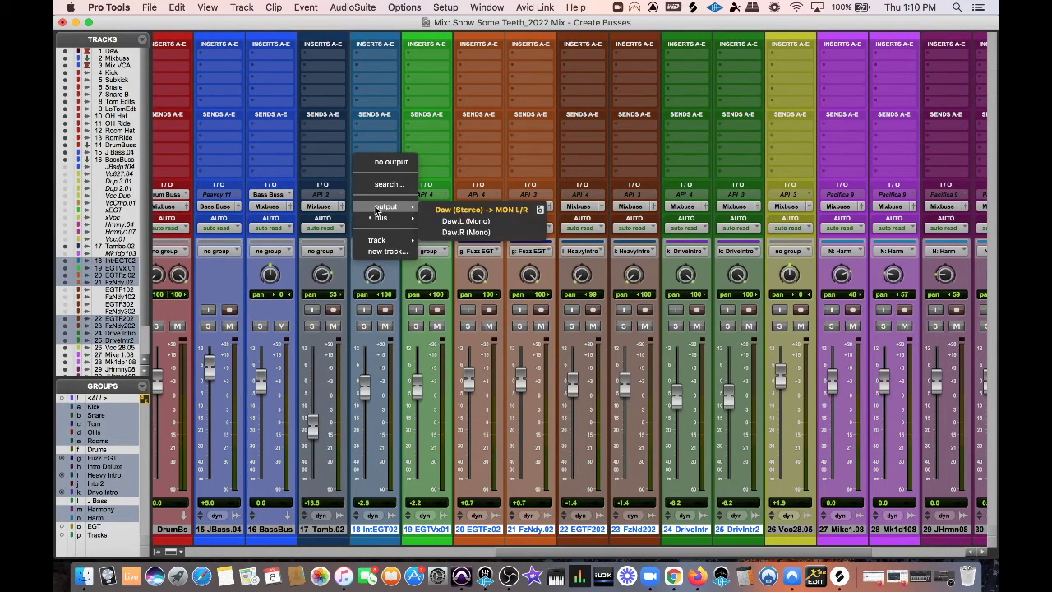
pyautogui.click(382, 251)
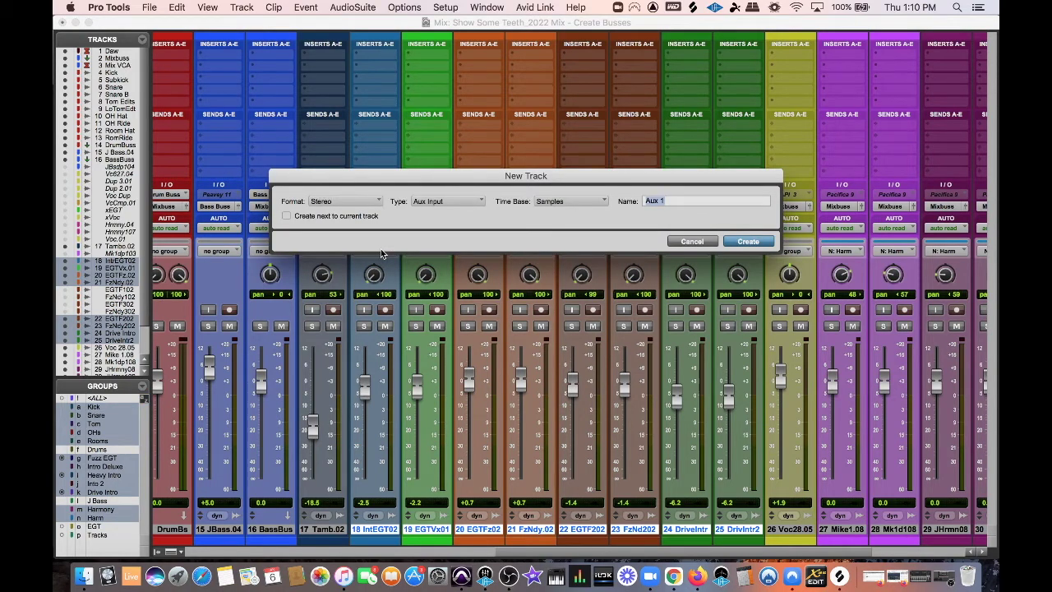
pyautogui.write('EGT Buss')
pyautogui.press('Return')
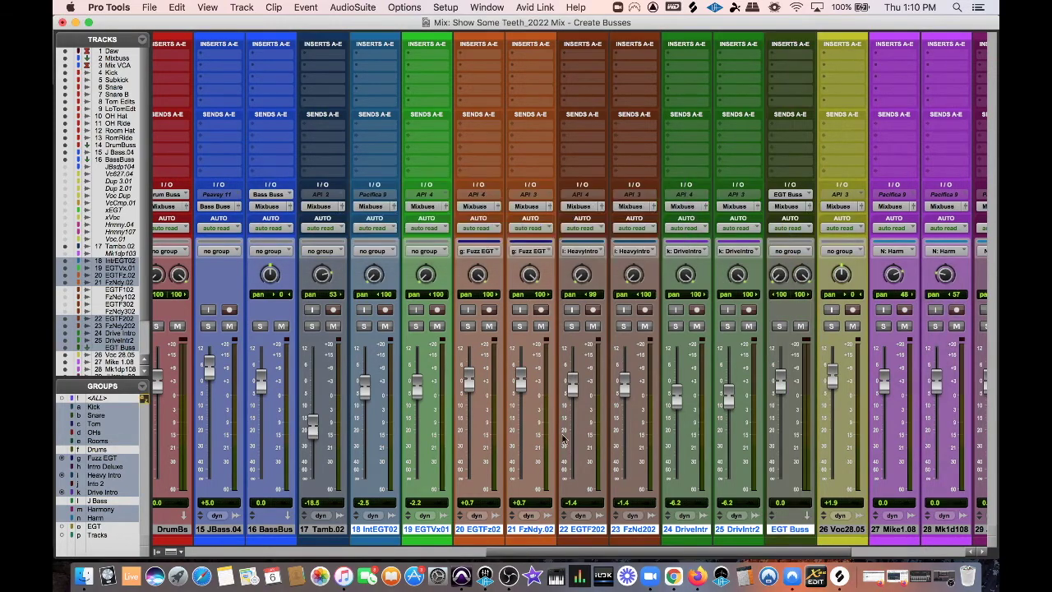
# - Colour the EGTBus aux track, track 26, green
pyautogui.click(750, 533)
pyautogui.keyDown('shift'); pyautogui.click(791, 533); pyautogui.keyUp('shift')
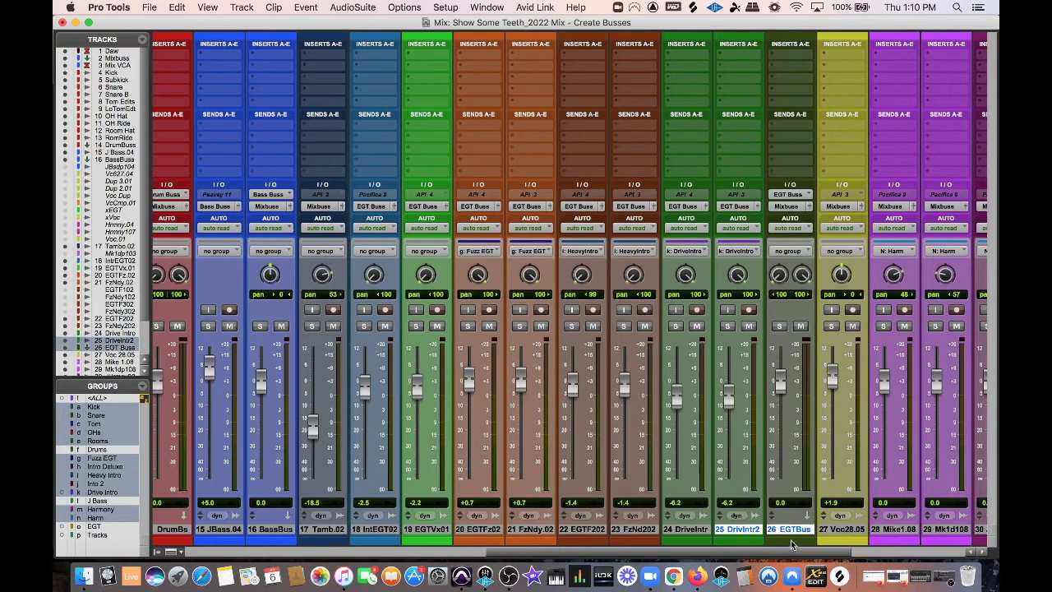
pyautogui.doubleClick(794, 541)
pyautogui.click(416, 509)
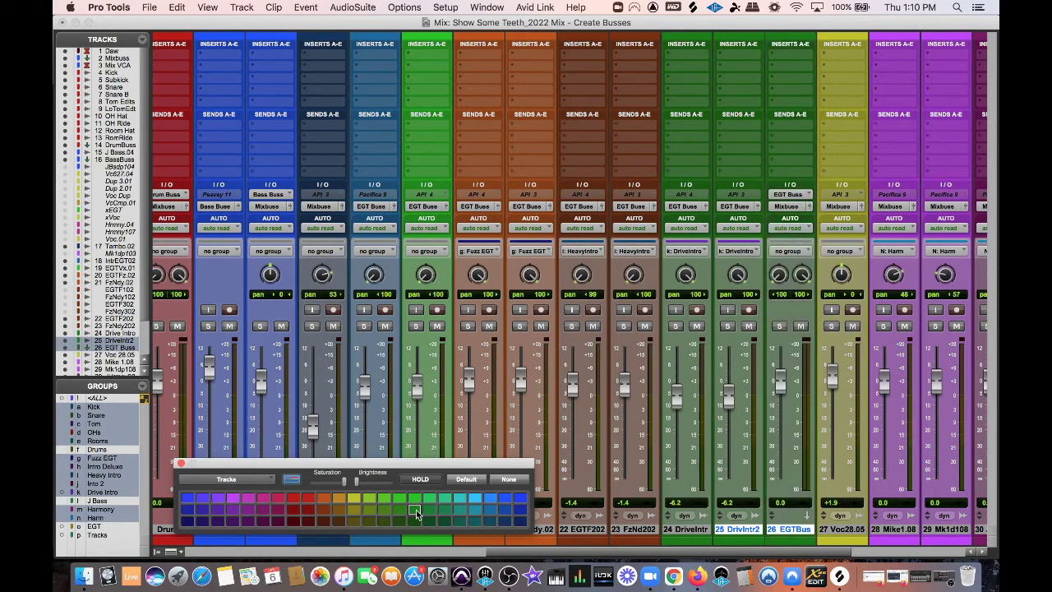
pyautogui.click(182, 464)
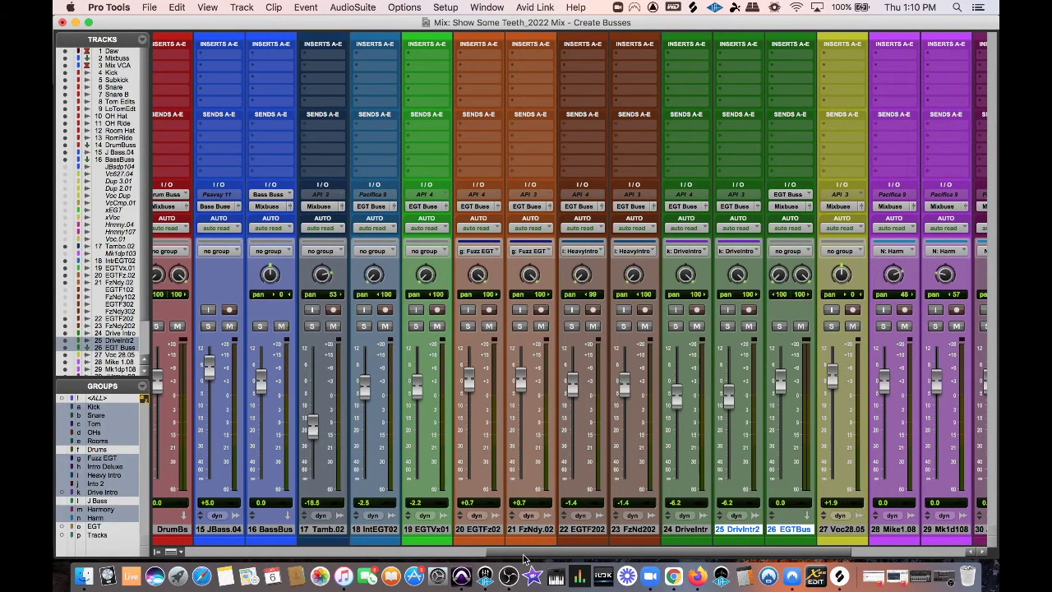
pyautogui.hscroll(5, 527, 557)
pyautogui.click(587, 530)
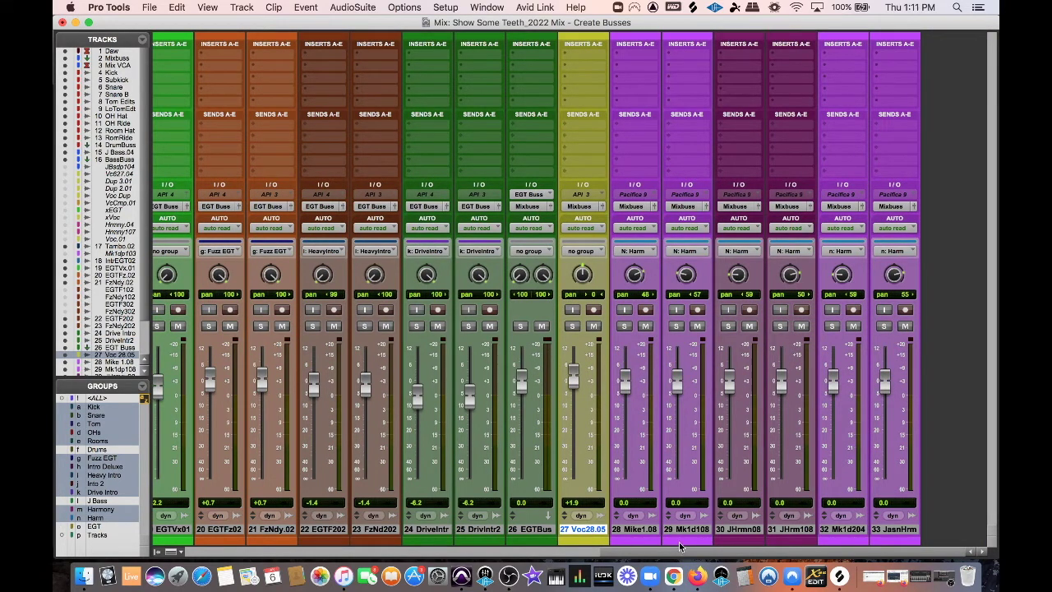
# - Route lead vocal track 27 to a new aux named Voc Buss, coloured yellow
pyautogui.click(584, 207)
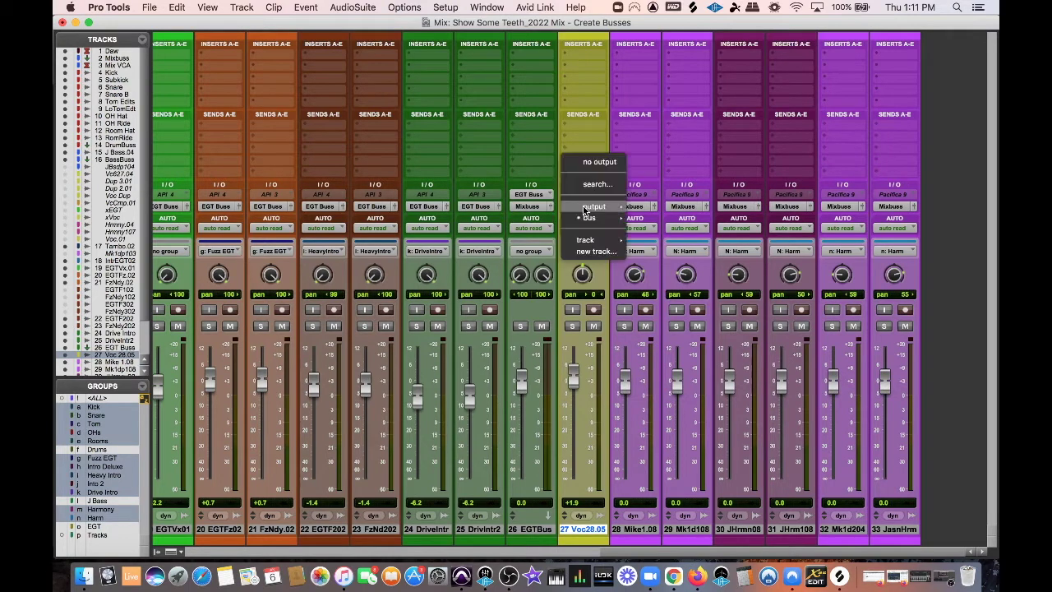
pyautogui.click(596, 252)
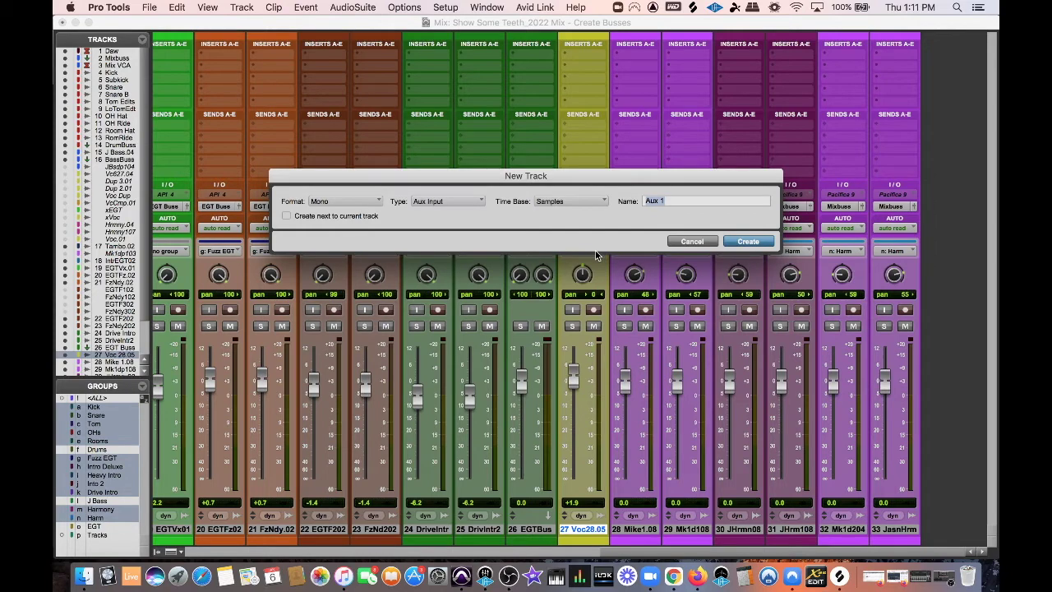
pyautogui.write('Voc')
pyautogui.press('Return')
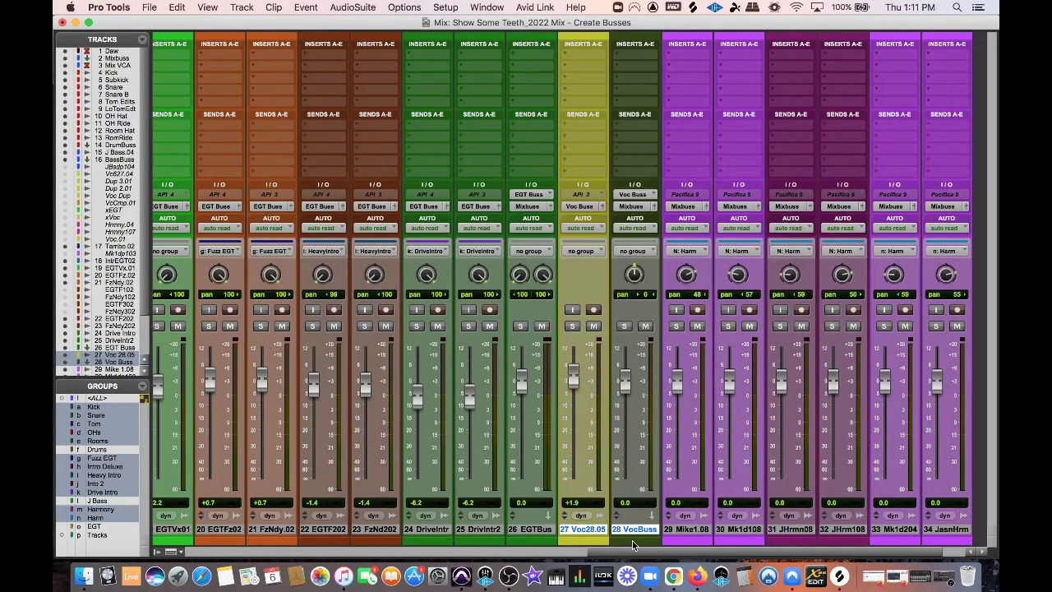
pyautogui.doubleClick(635, 540)
pyautogui.click(354, 498)
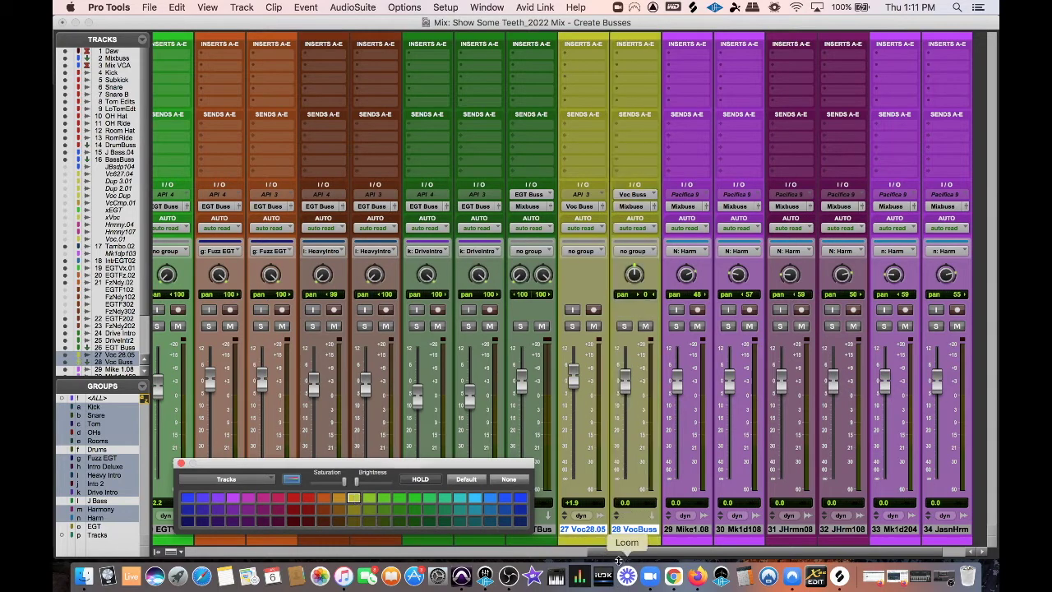
pyautogui.click(621, 122)
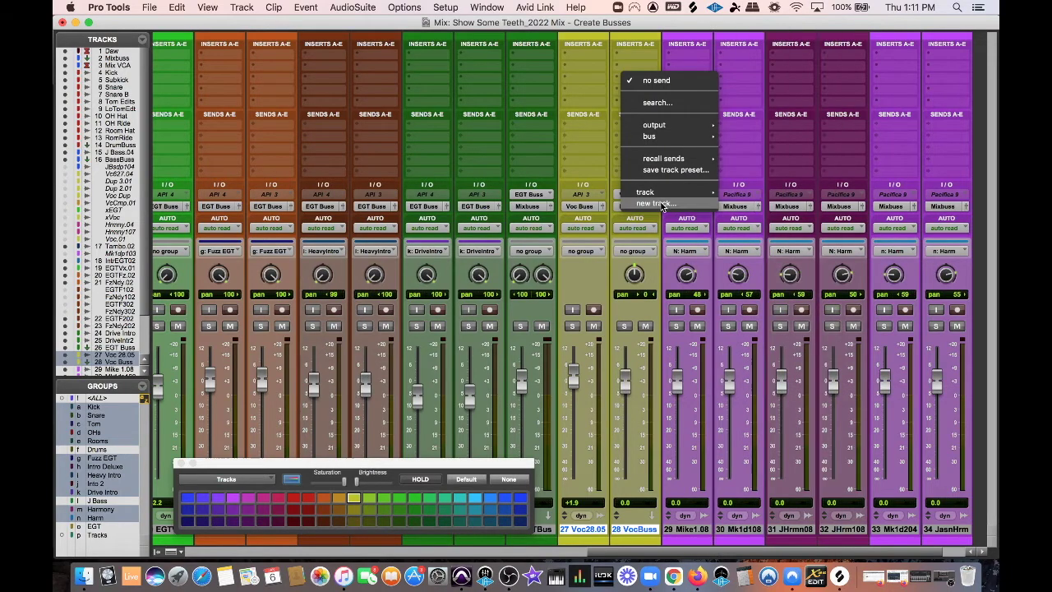
# - Add a pre-fader VocBuss send to a new Voc Crush aux and move it to track 27
pyautogui.click(662, 206)
pyautogui.write('Voc Crush')
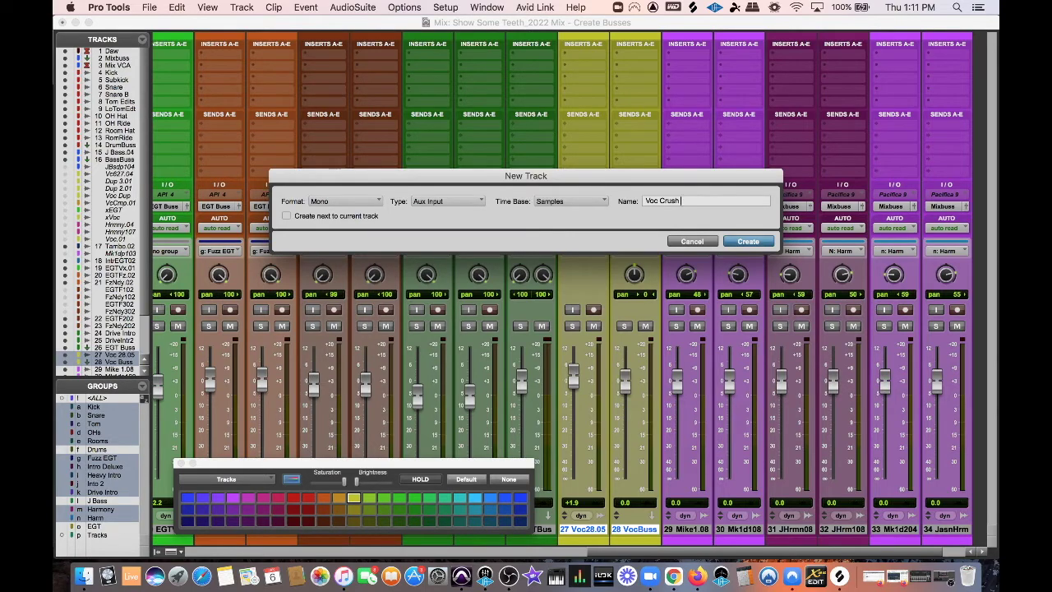
pyautogui.press('Return')
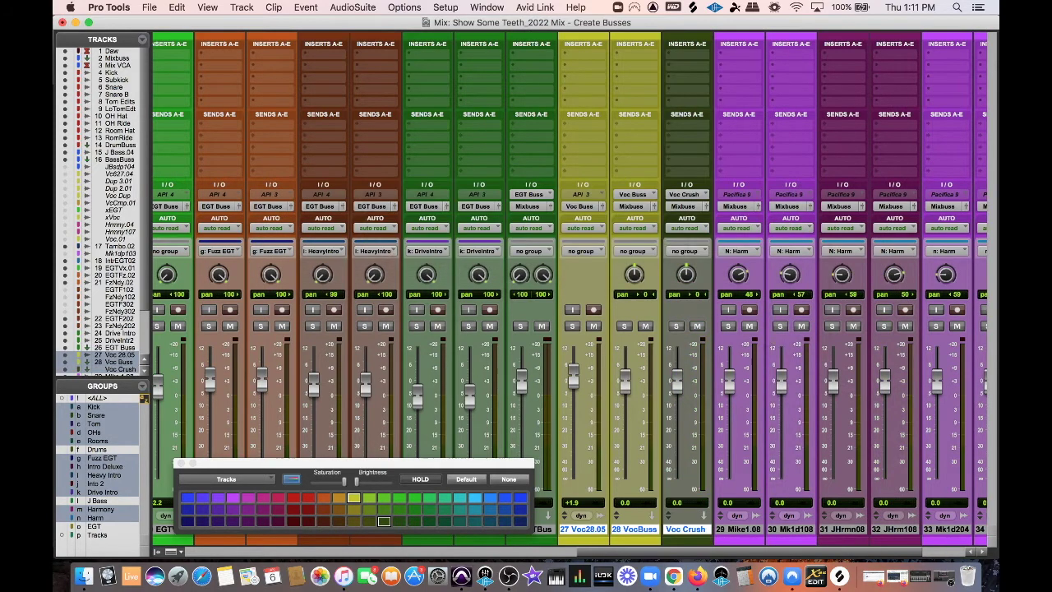
pyautogui.click(698, 535)
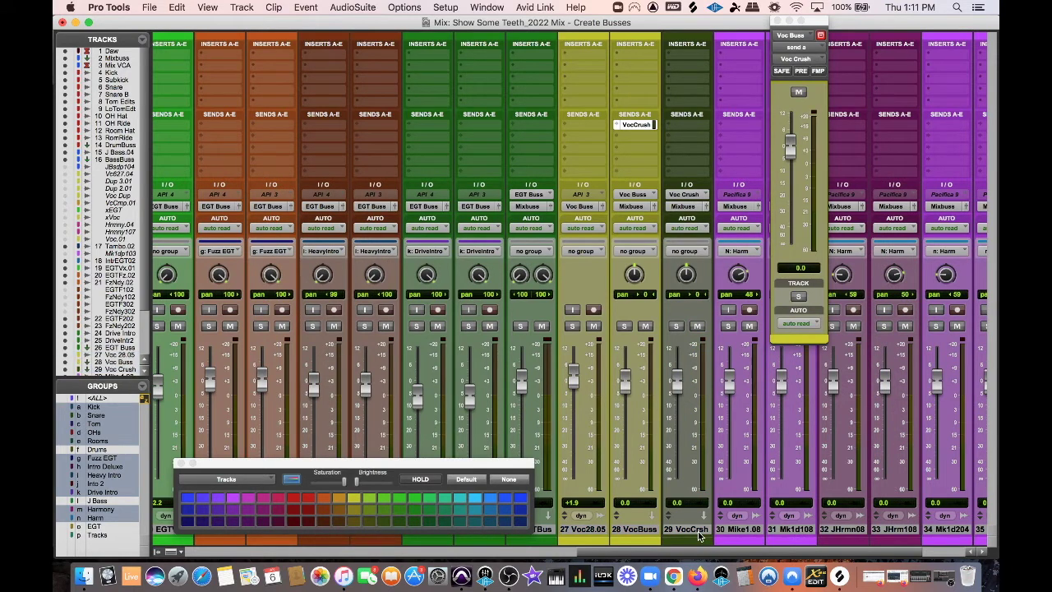
pyautogui.click(808, 72)
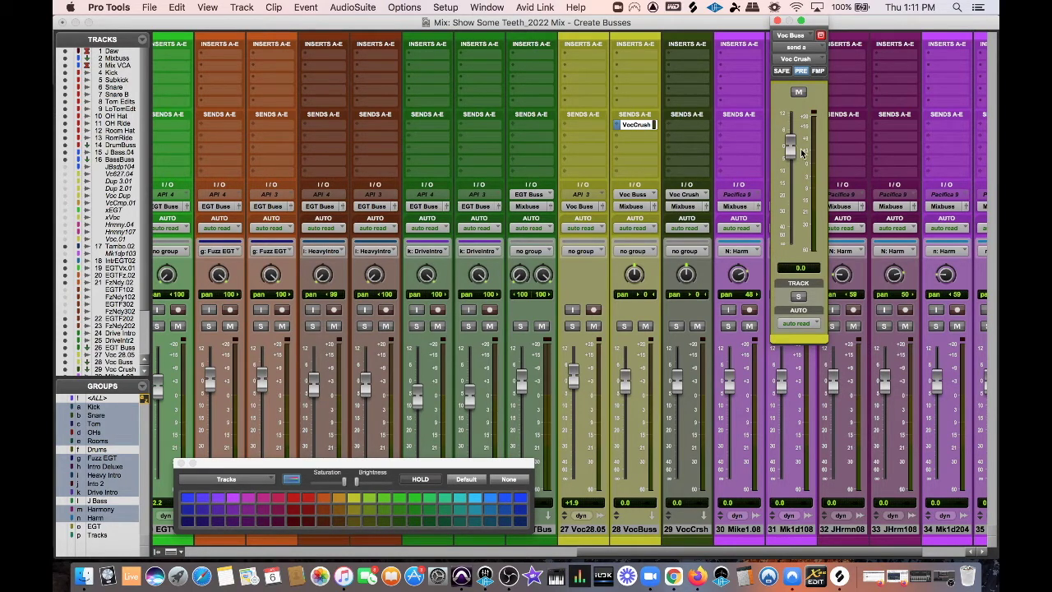
pyautogui.click(695, 530)
pyautogui.moveTo(695, 530); pyautogui.dragTo(592, 536)
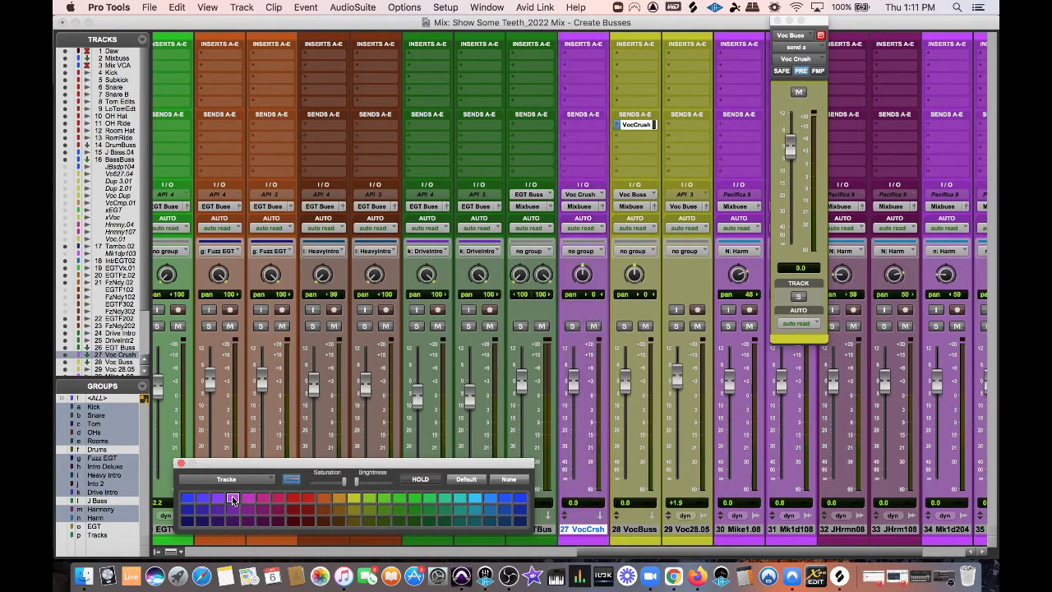
# - Colour VocCrush purple and pull its fader down to -∞
pyautogui.click(233, 498)
pyautogui.click(179, 464)
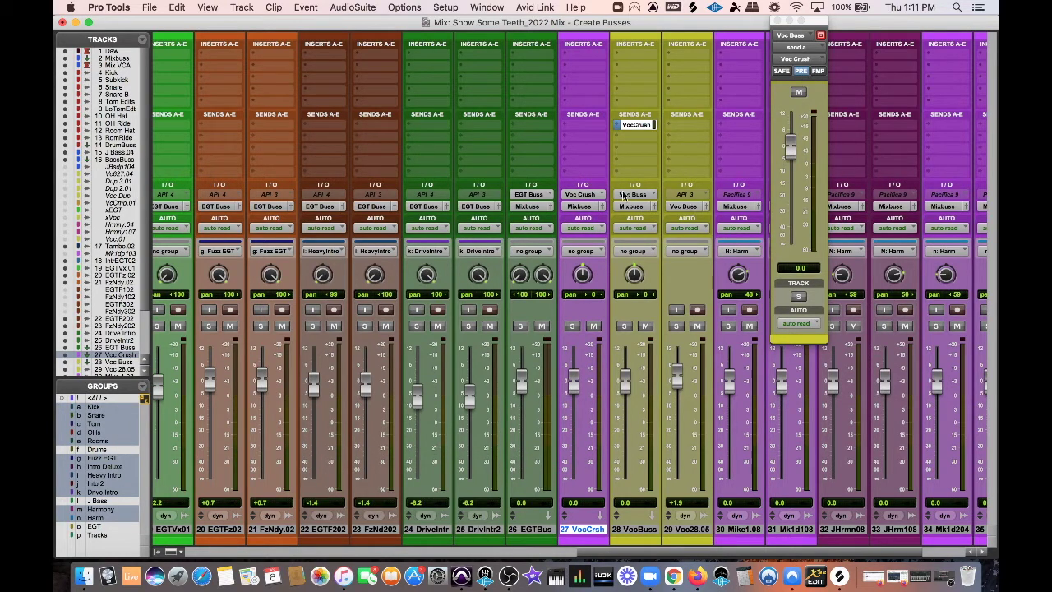
pyautogui.moveTo(573, 380); pyautogui.dragTo(573, 479)
# - Route VocCrush and VocBuss to a new orange aux named Voc Fader
pyautogui.click(646, 531)
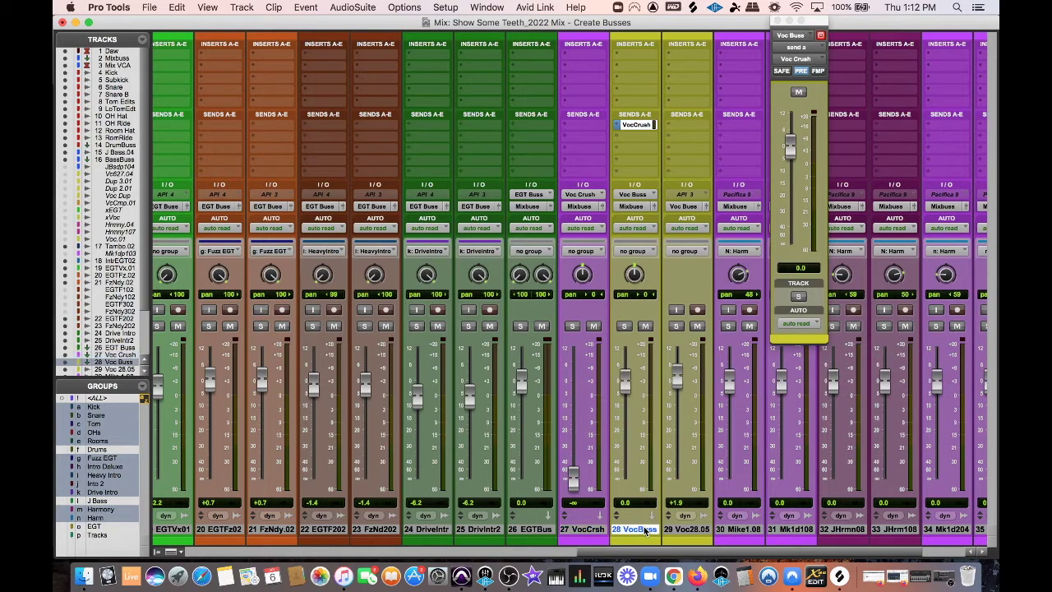
pyautogui.keyDown('shift'); pyautogui.click(600, 530); pyautogui.keyUp('shift')
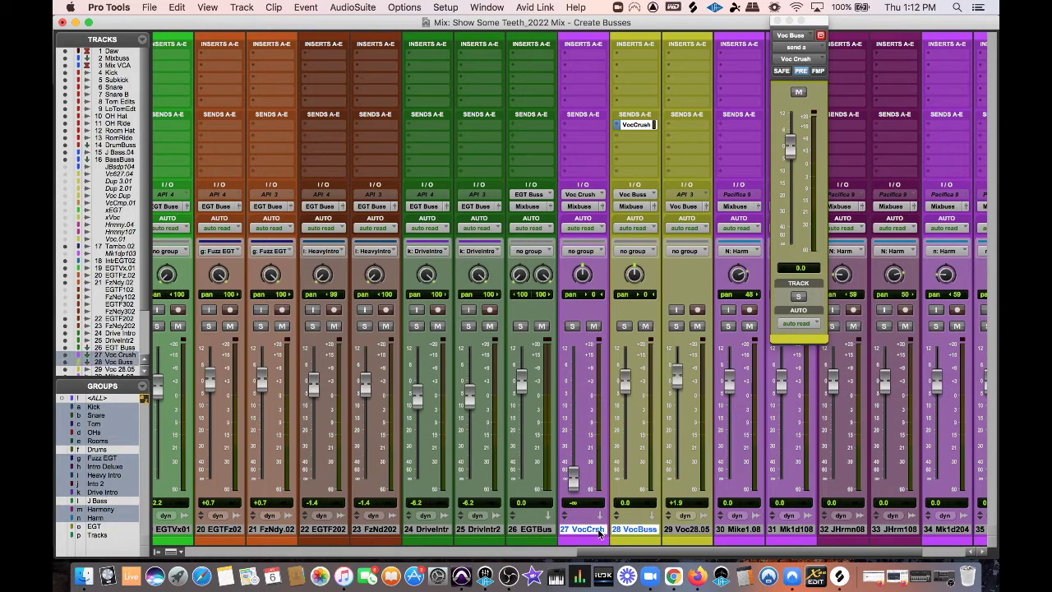
pyautogui.click(580, 206)
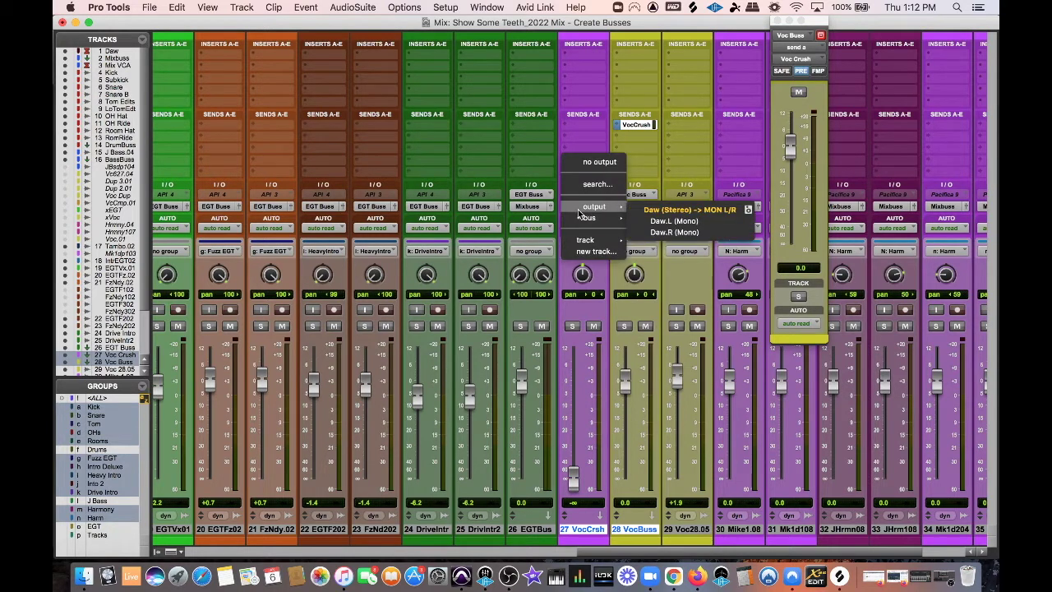
pyautogui.click(608, 252)
pyautogui.write('Voc Fader')
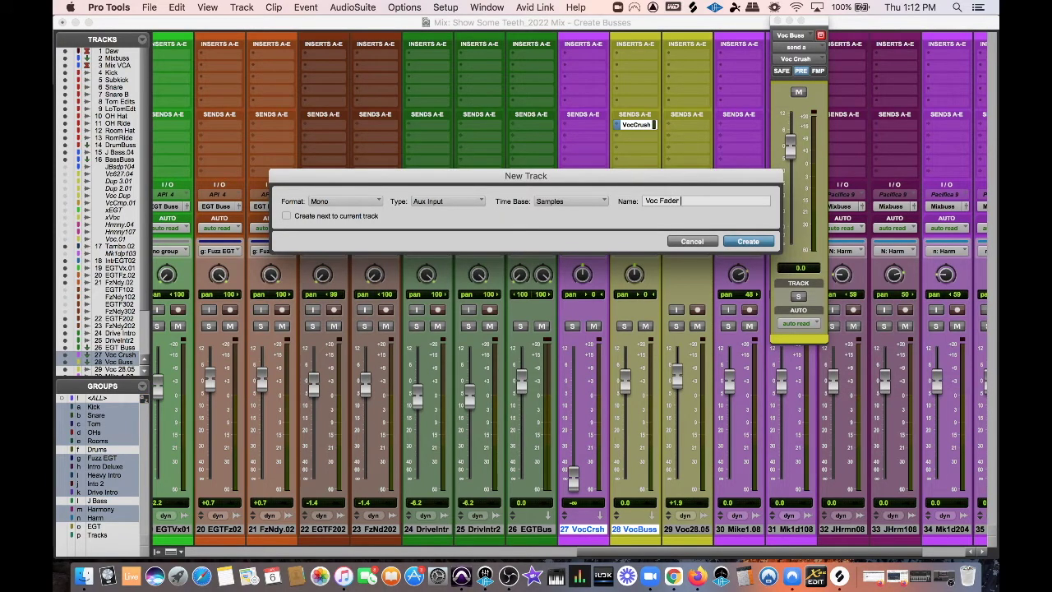
pyautogui.press('Return')
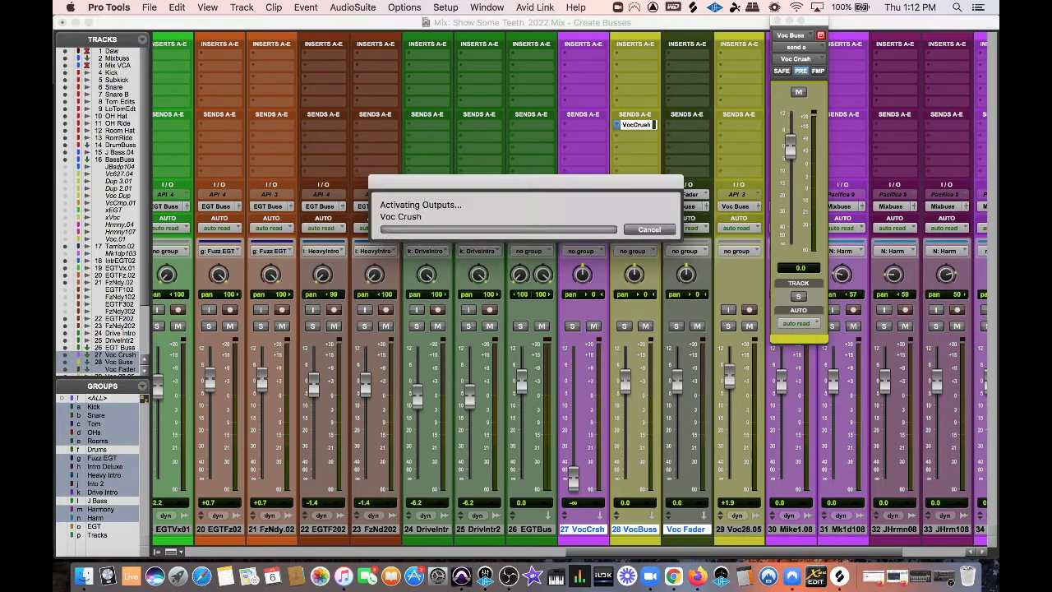
pyautogui.click(326, 499)
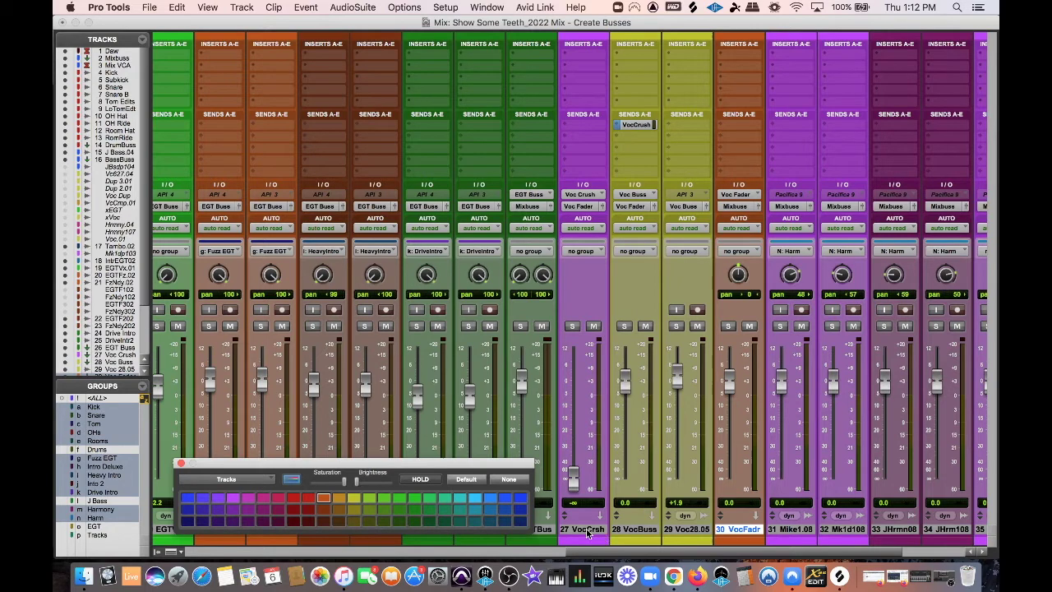
pyautogui.click(761, 549)
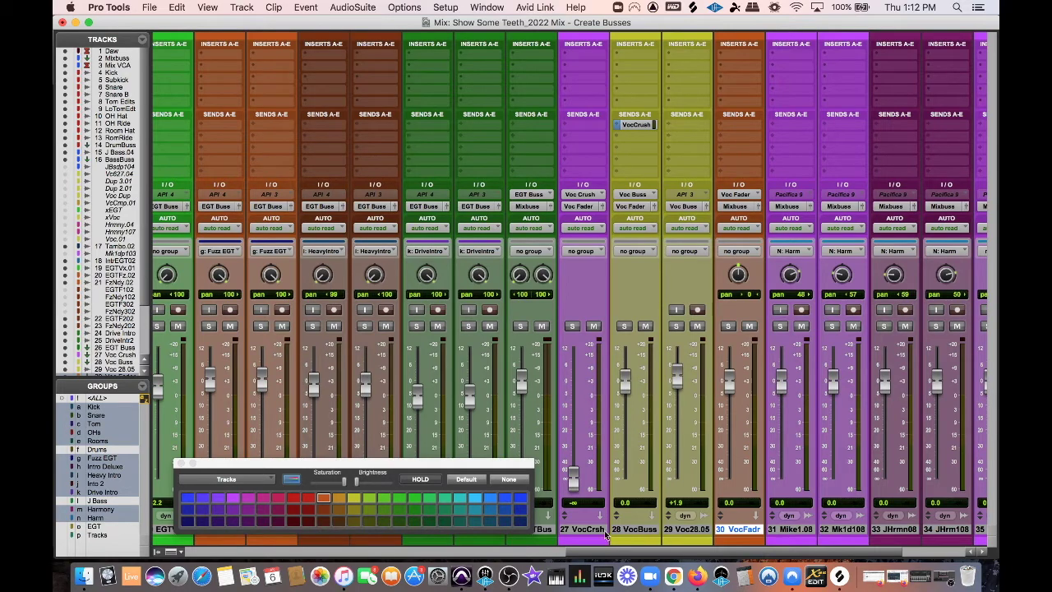
pyautogui.click(182, 464)
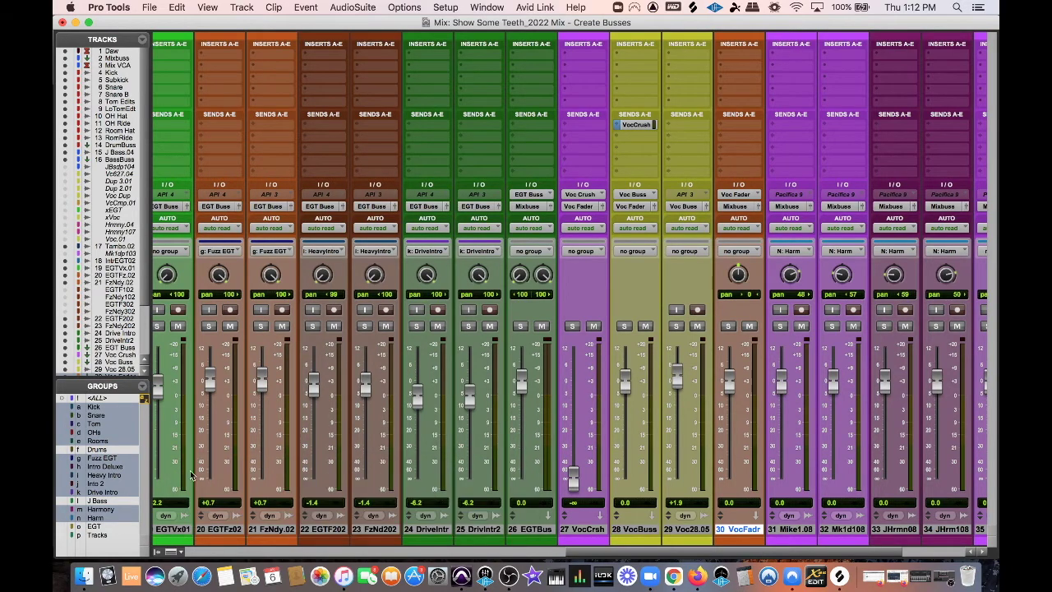
# - Route harmony vocal tracks 31–36 to a new stereo aux named BGVs at track 37
pyautogui.moveTo(721, 552); pyautogui.dragTo(921, 562)
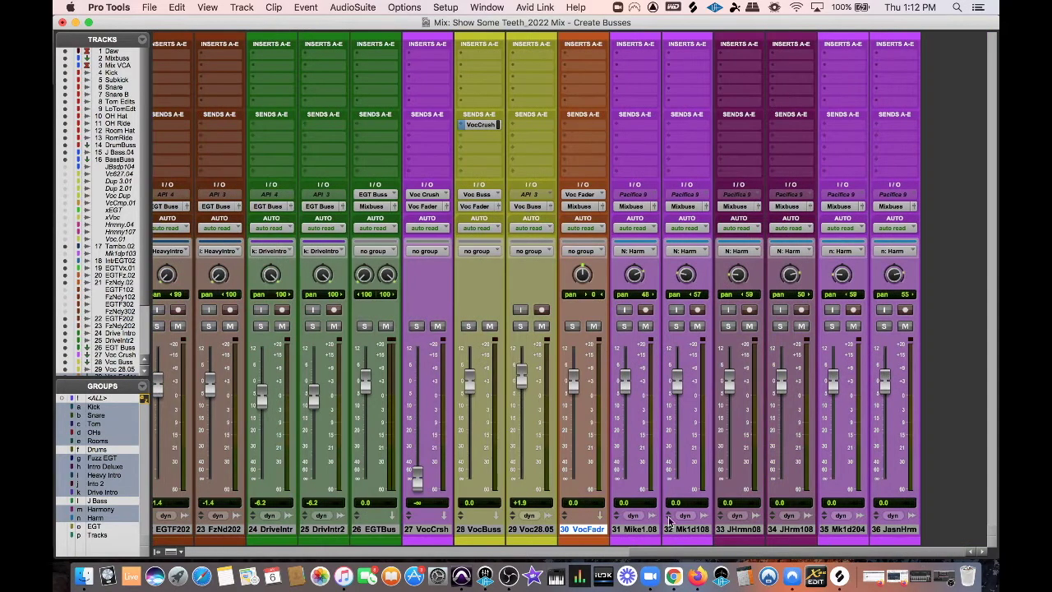
pyautogui.click(634, 533)
pyautogui.keyDown('shift'); pyautogui.click(896, 531); pyautogui.keyUp('shift')
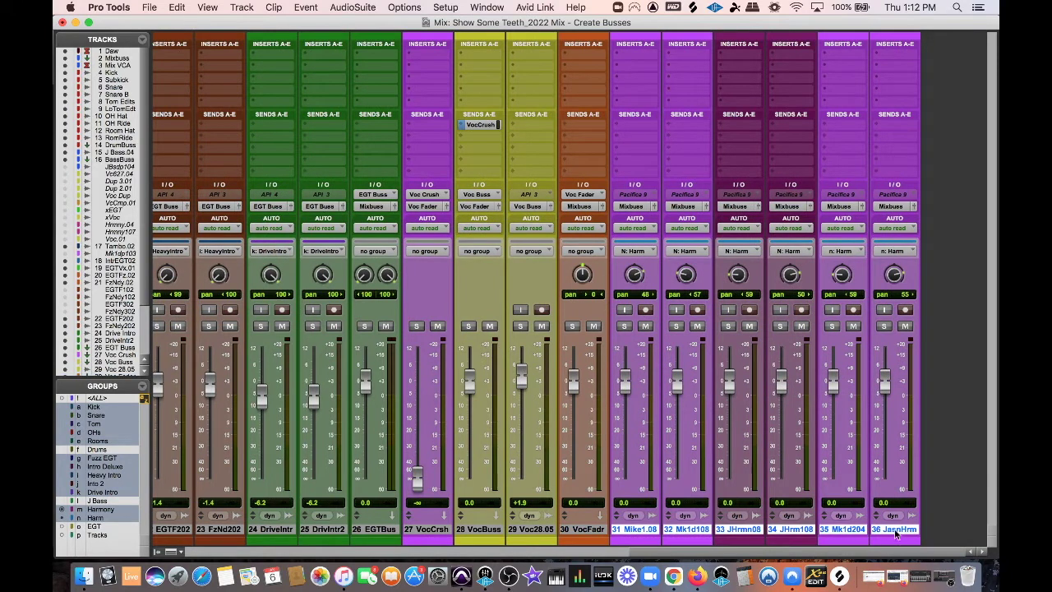
pyautogui.click(633, 208)
pyautogui.click(645, 247)
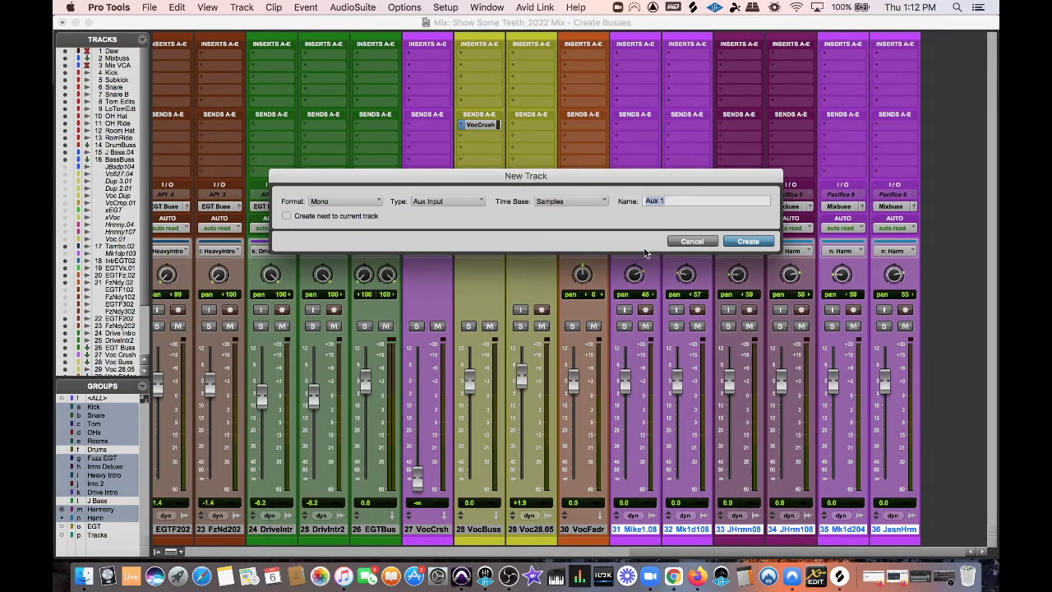
pyautogui.write('BGVs')
pyautogui.press('Return')
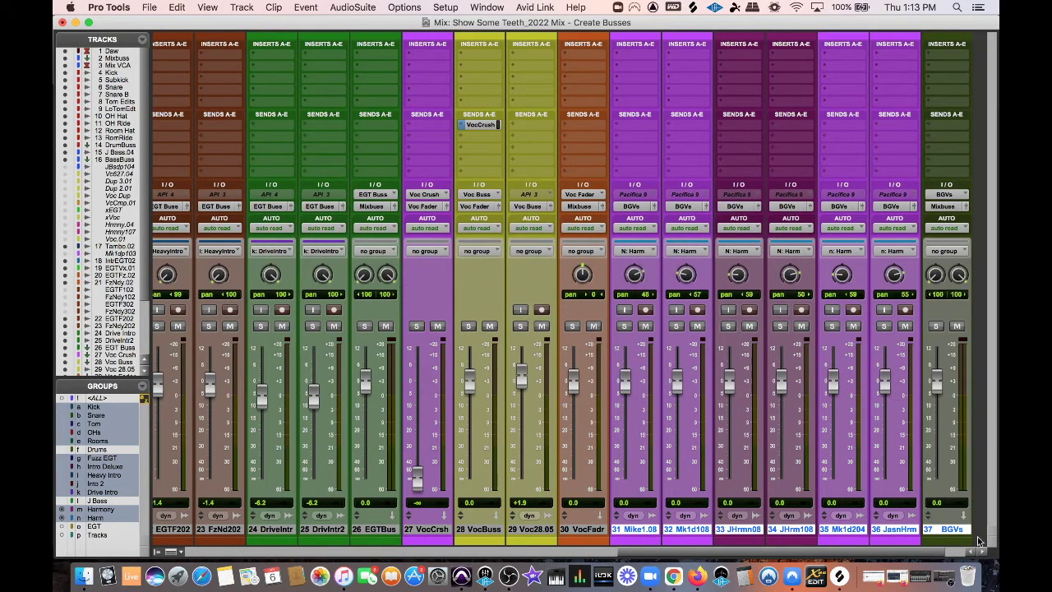
# - Create Verb and Plate stereo aux returns fed by Voc Fader sends
pyautogui.press('super+shift+n')
pyautogui.write('Verb')
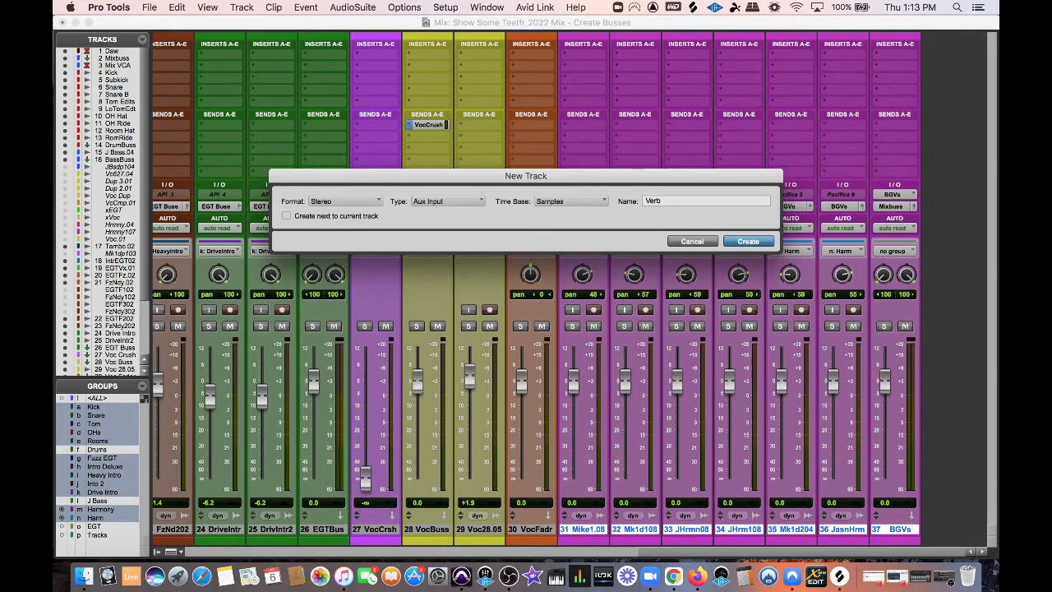
pyautogui.press('Return')
pyautogui.click(532, 124)
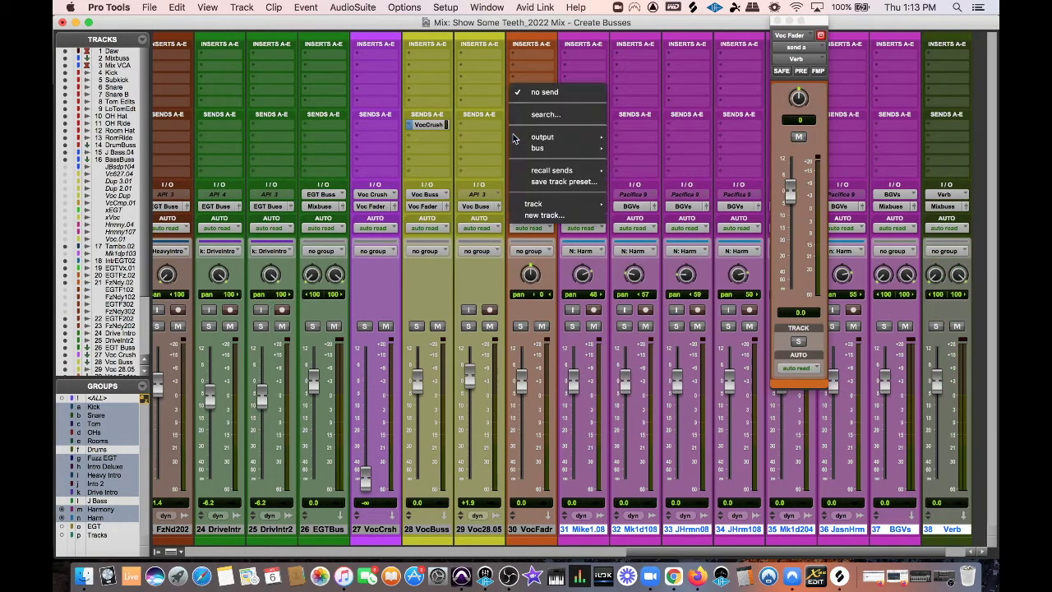
pyautogui.click(542, 217)
pyautogui.press('super+shift+n')
pyautogui.write('Plate')
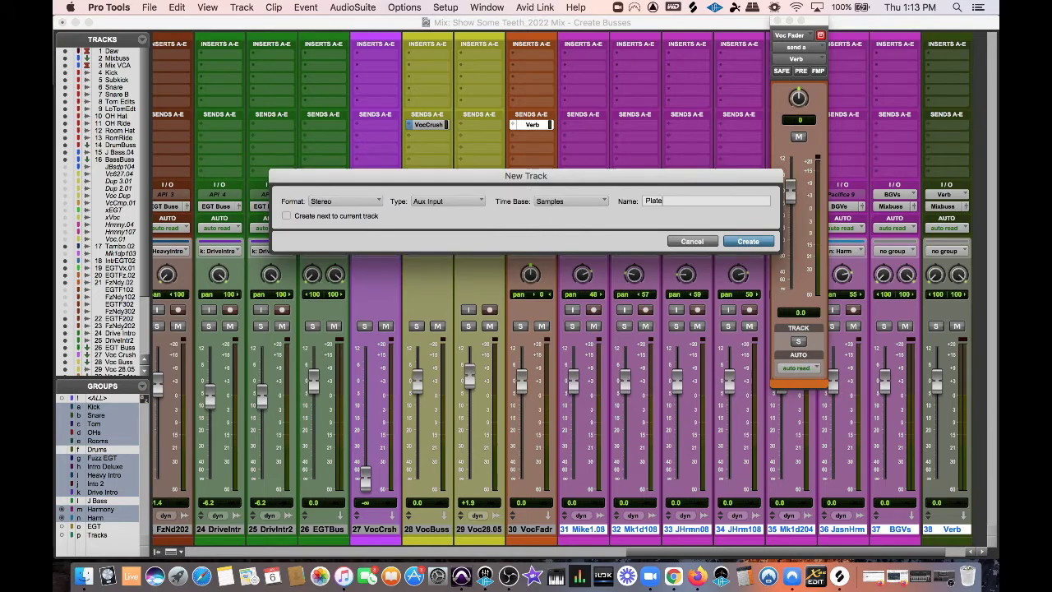
pyautogui.press('Return')
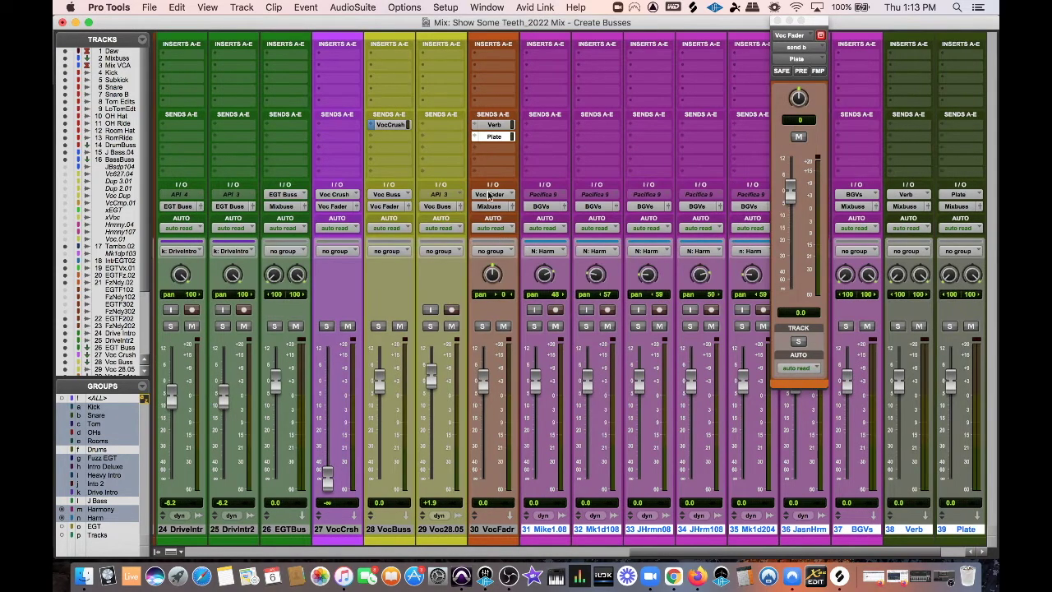
# - Add Hall and Echo aux returns from Voc Fader's next send slots
pyautogui.click(480, 150)
pyautogui.click(505, 226)
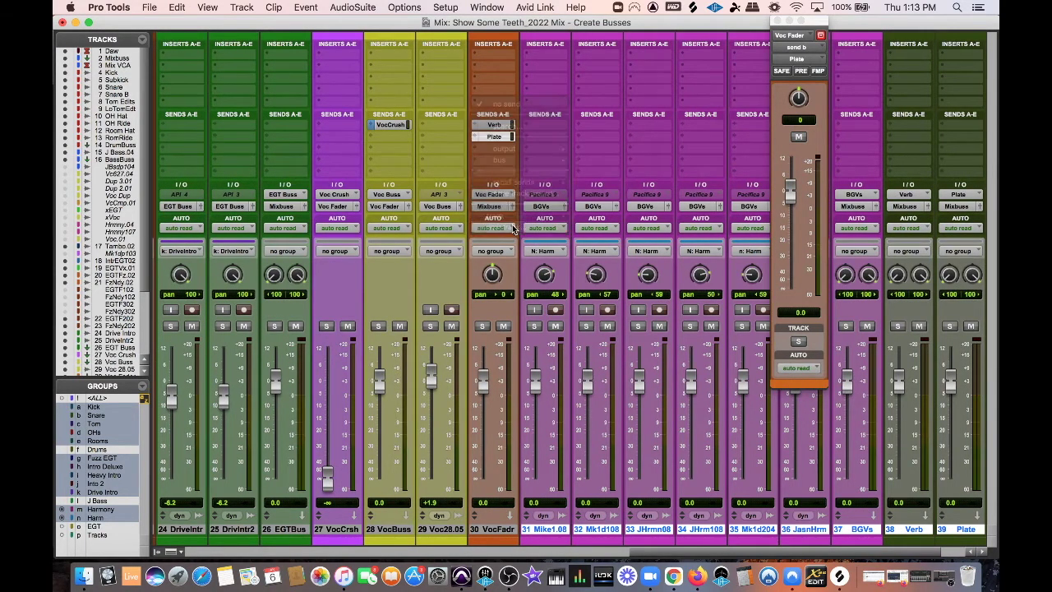
pyautogui.write('H')
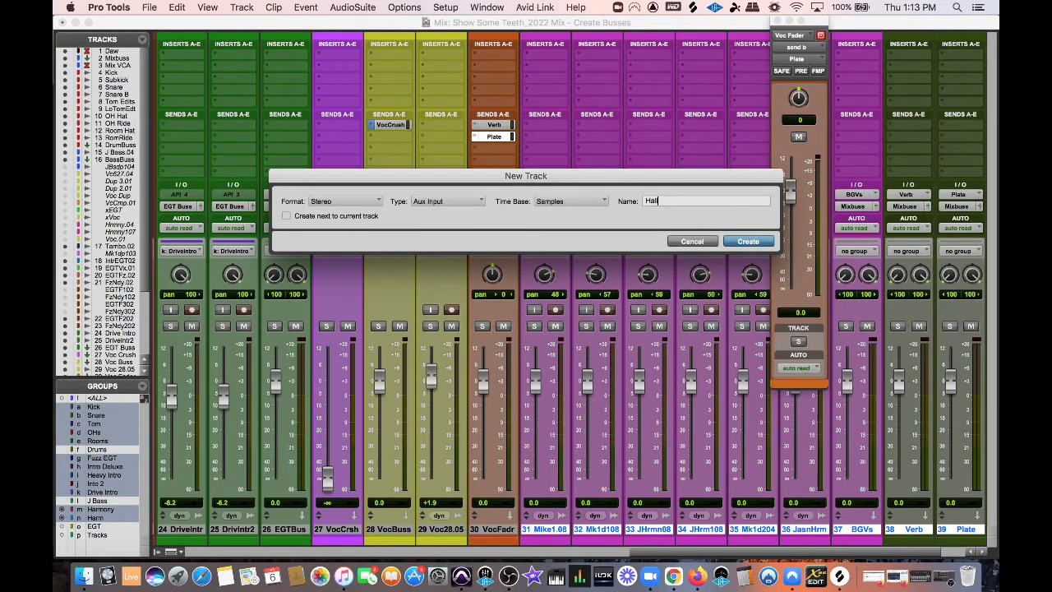
pyautogui.write('all')
pyautogui.press('Return')
pyautogui.click(427, 161)
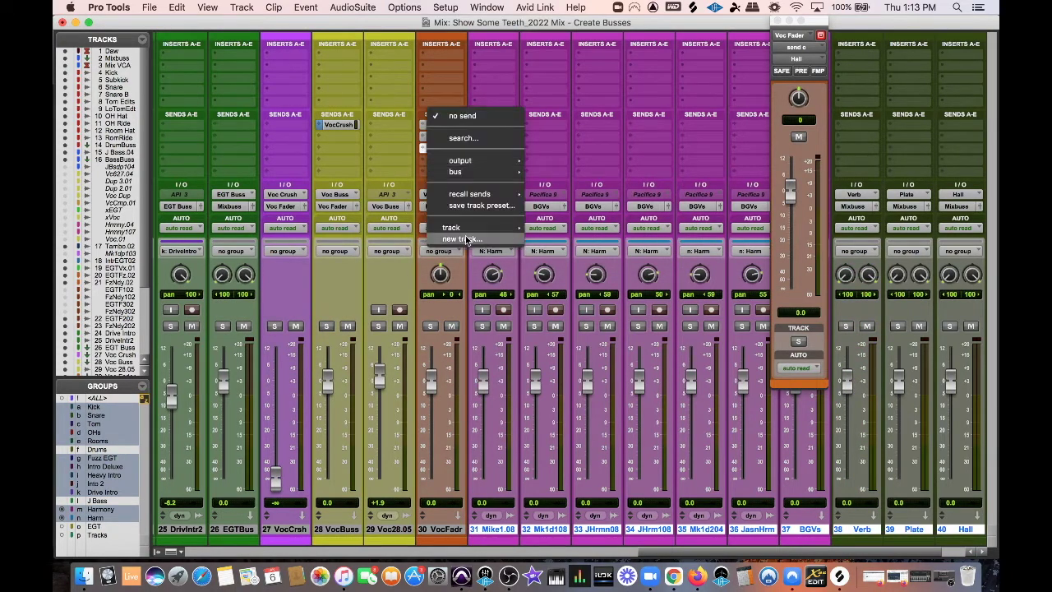
pyautogui.click(467, 239)
pyautogui.write('Echo')
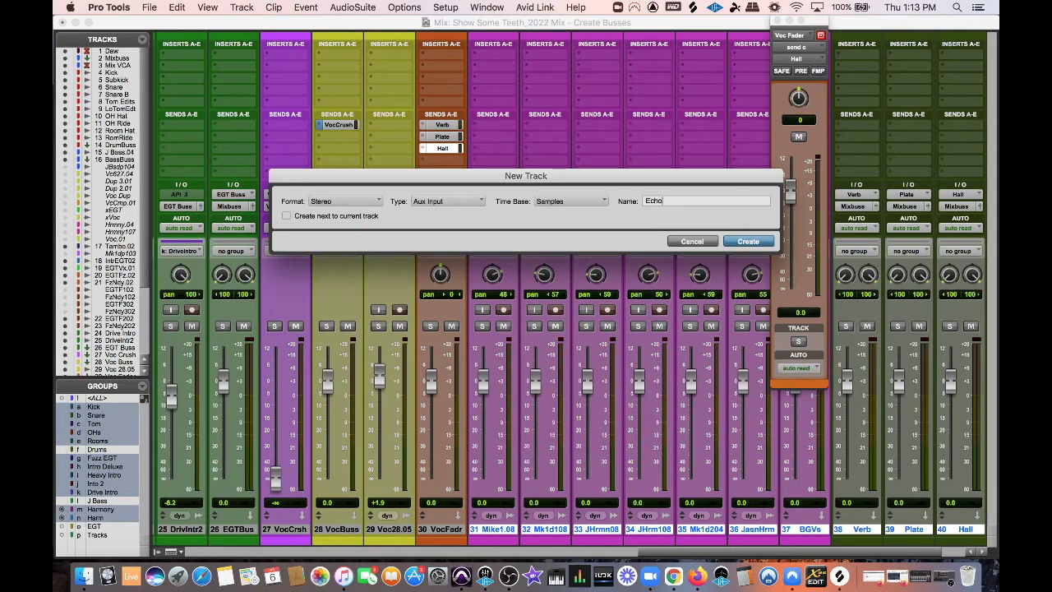
pyautogui.press('Return')
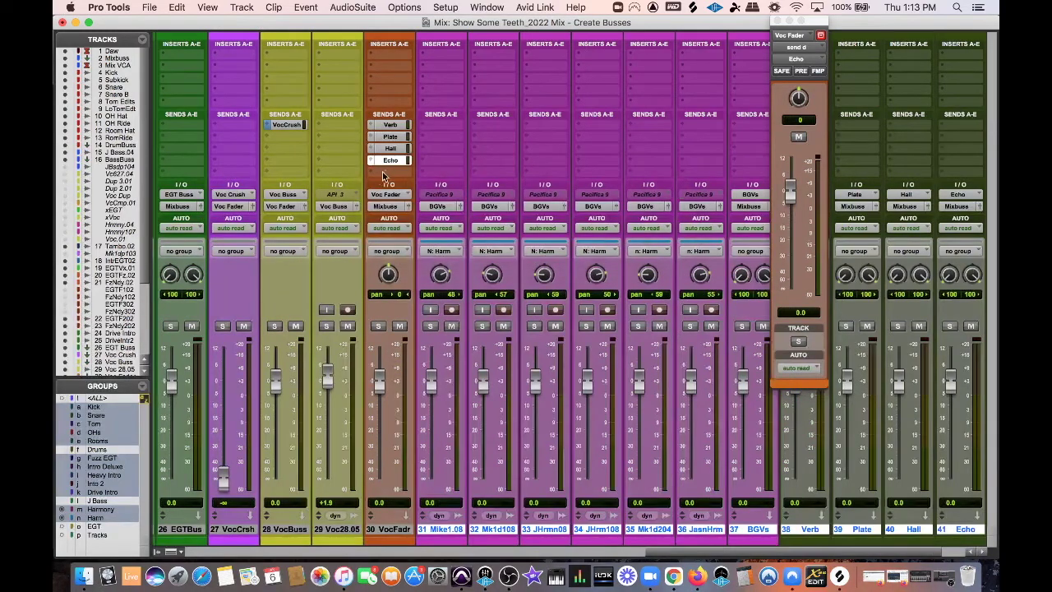
# - Add a Delay aux return from Voc Fader's next send slot
pyautogui.click(374, 173)
pyautogui.click(401, 250)
pyautogui.write('De')
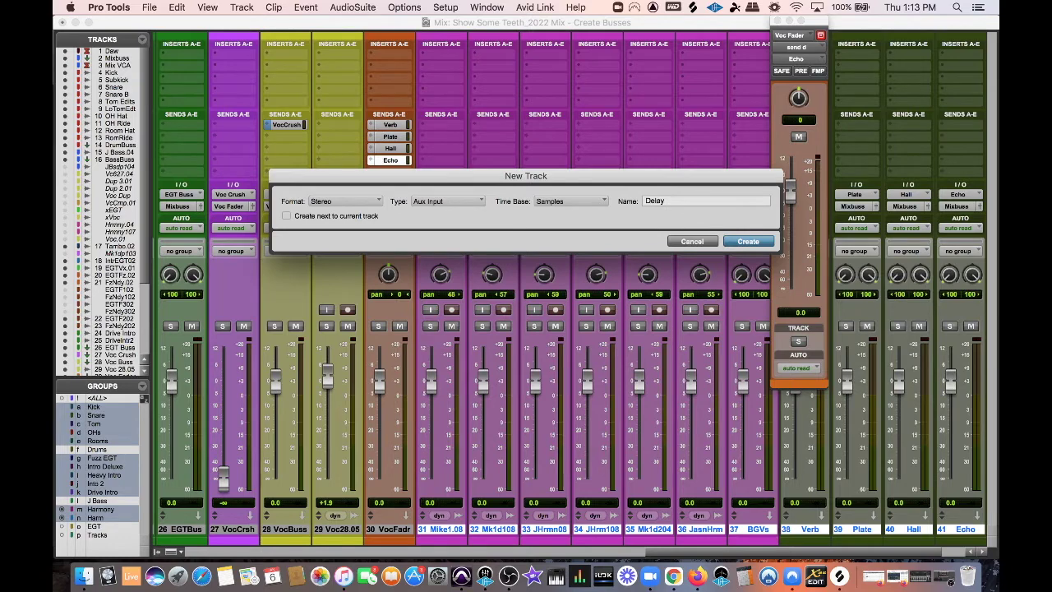
pyautogui.write('lay')
pyautogui.press('Return')
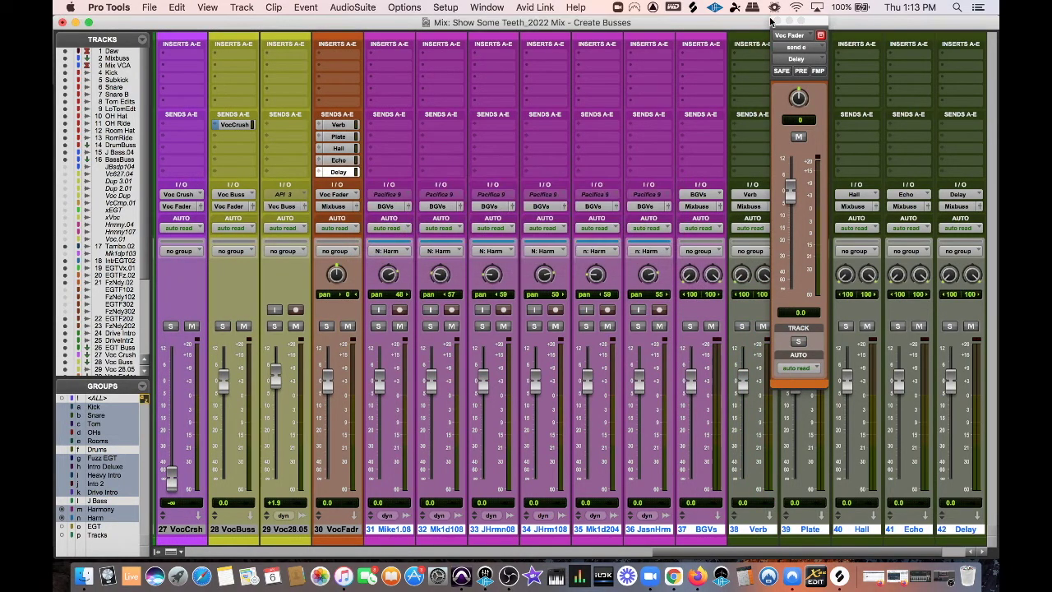
pyautogui.click(778, 20)
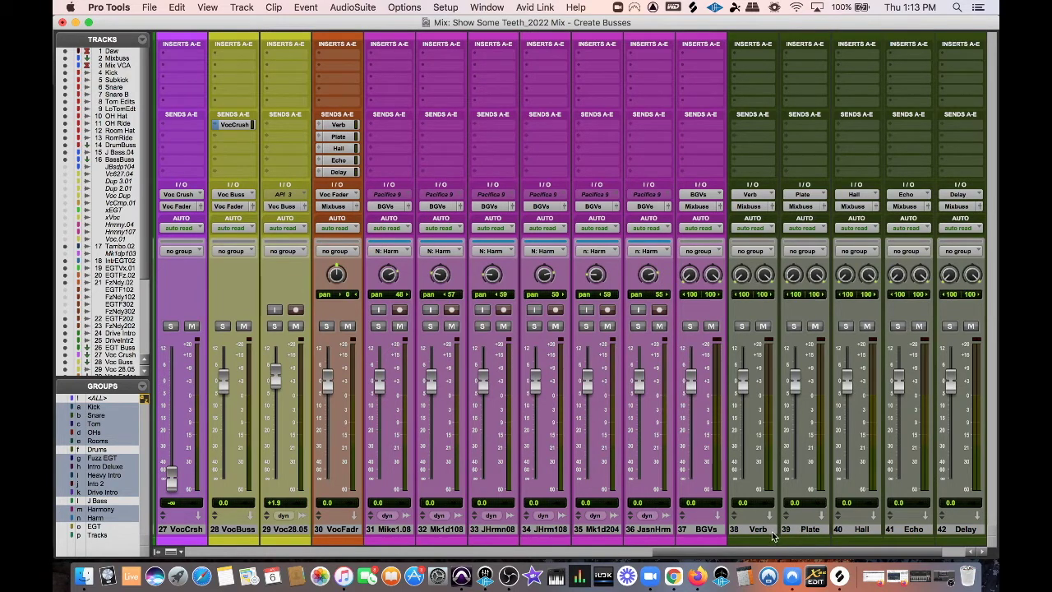
# - Select the Verb through Delay returns and adjust Voc Fader's Verb send
pyautogui.click(769, 530)
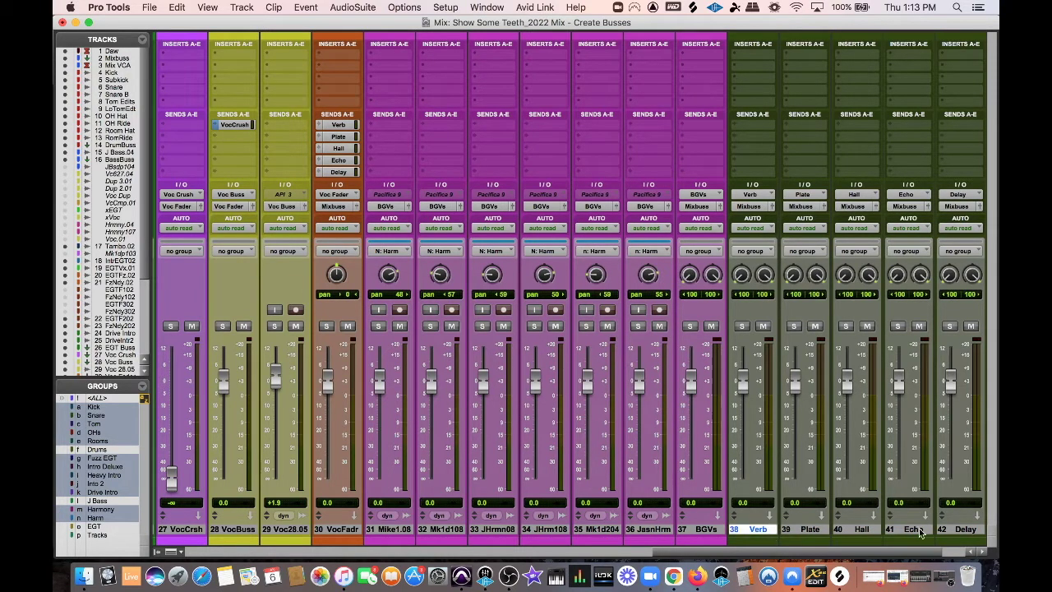
pyautogui.keyDown('shift'); pyautogui.click(954, 531); pyautogui.keyUp('shift')
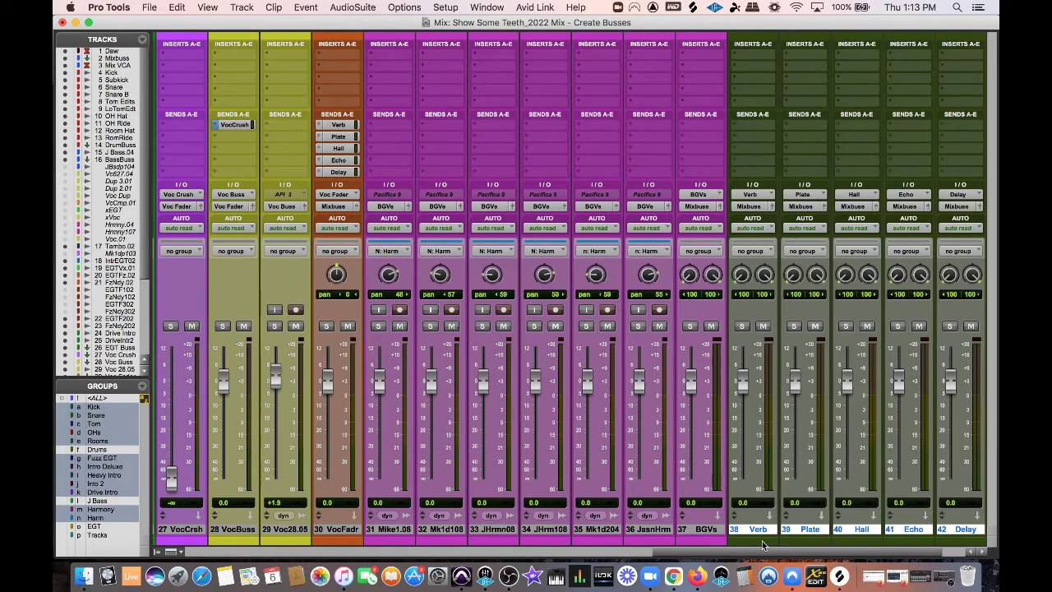
pyautogui.doubleClick(764, 543)
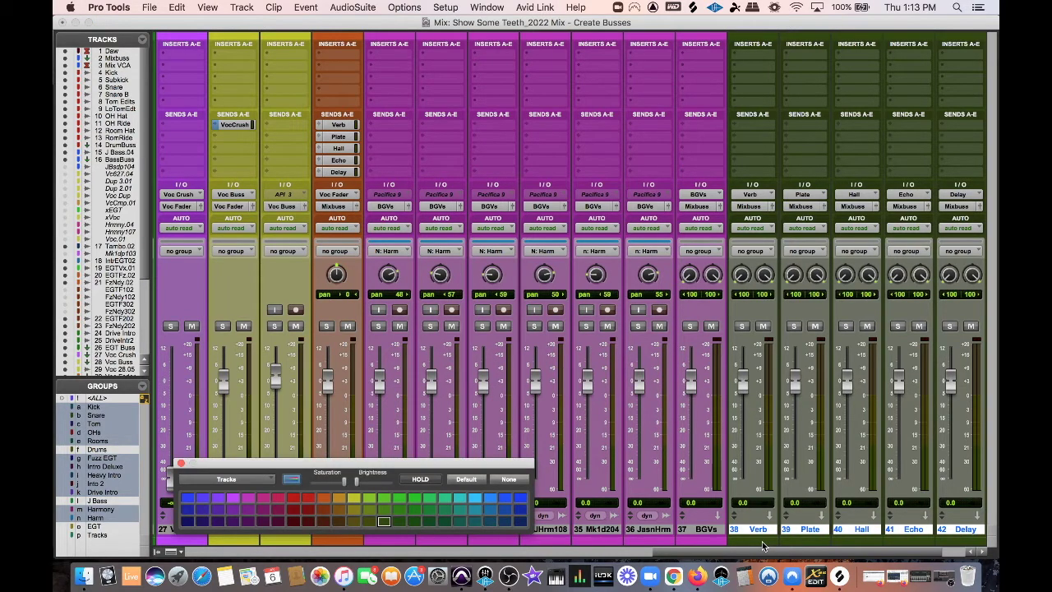
pyautogui.click(338, 124)
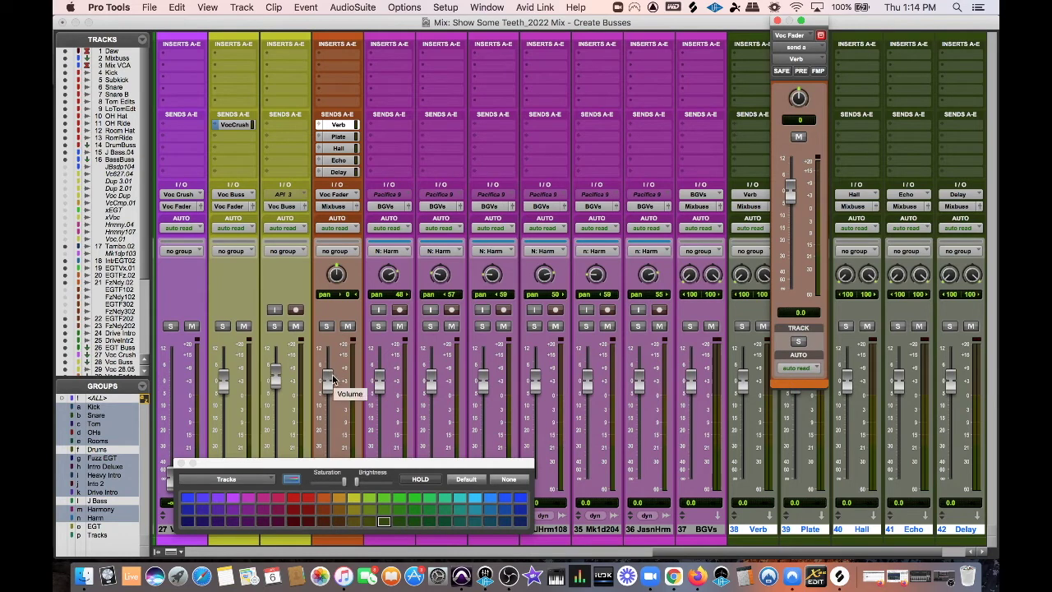
pyautogui.moveTo(333, 390)
pyautogui.mouseDown()
pyautogui.moveTo(334, 427)
pyautogui.moveTo(333, 380)
pyautogui.mouseUp()
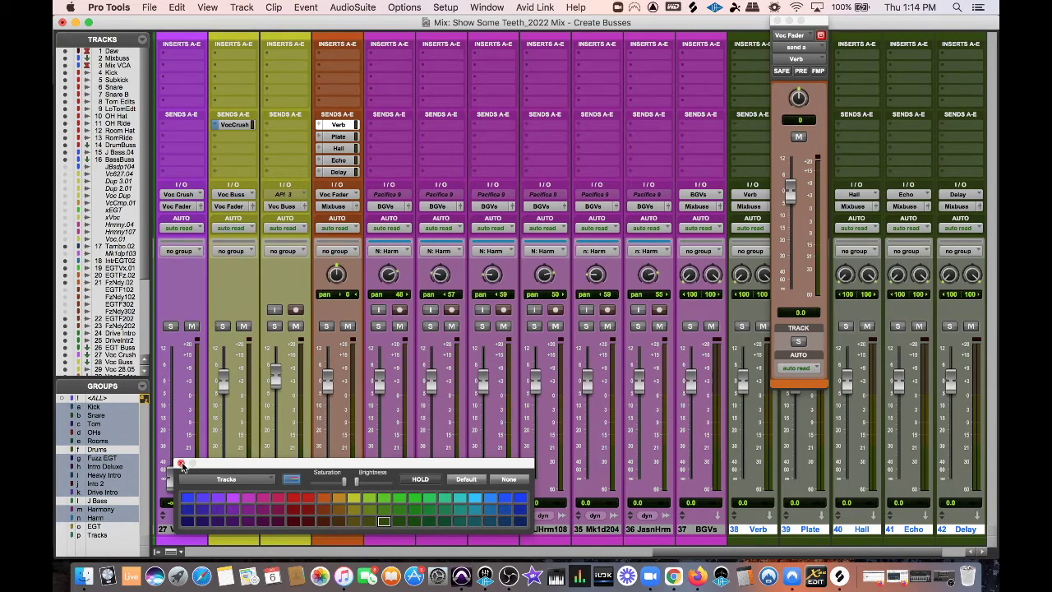
pyautogui.click(181, 463)
pyautogui.click(820, 35)
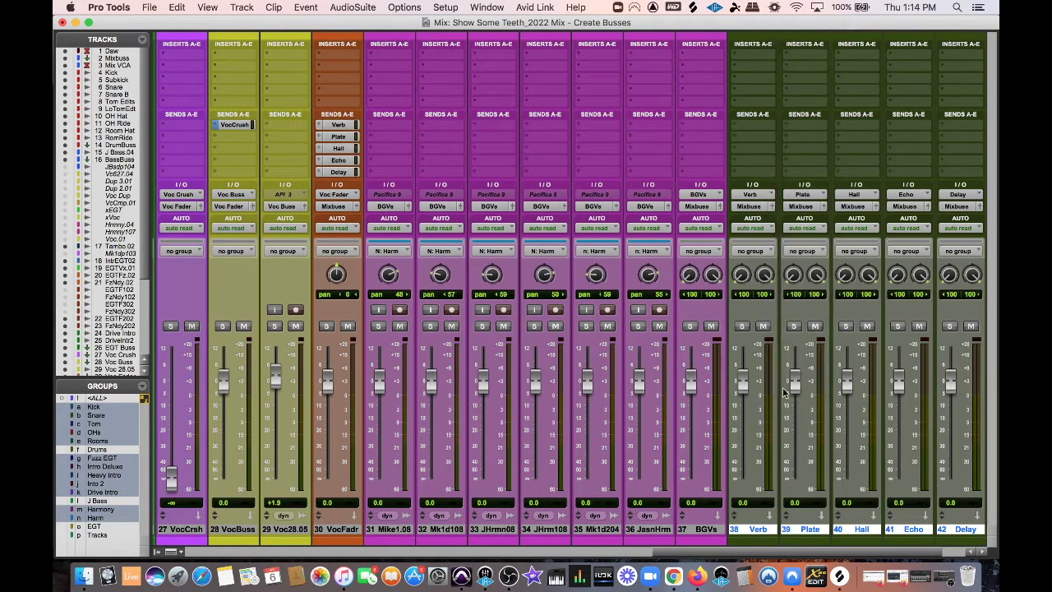
# - Colour the five selected effect returns light blue in the Color Palette
pyautogui.hscroll(3, 846, 556)
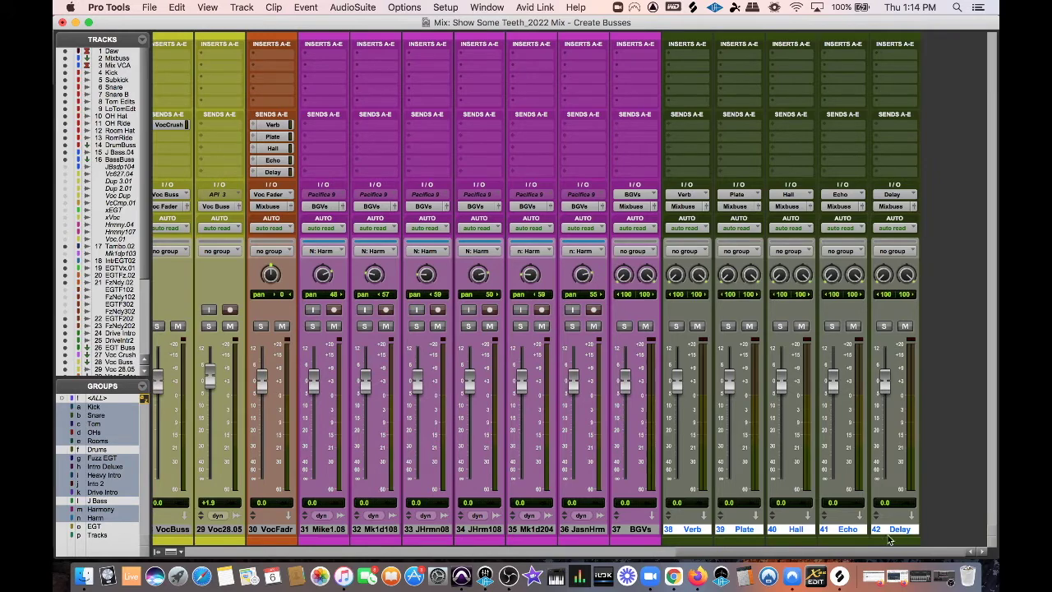
pyautogui.doubleClick(888, 540)
pyautogui.click(370, 499)
pyautogui.click(262, 497)
pyautogui.click(338, 497)
pyautogui.click(476, 497)
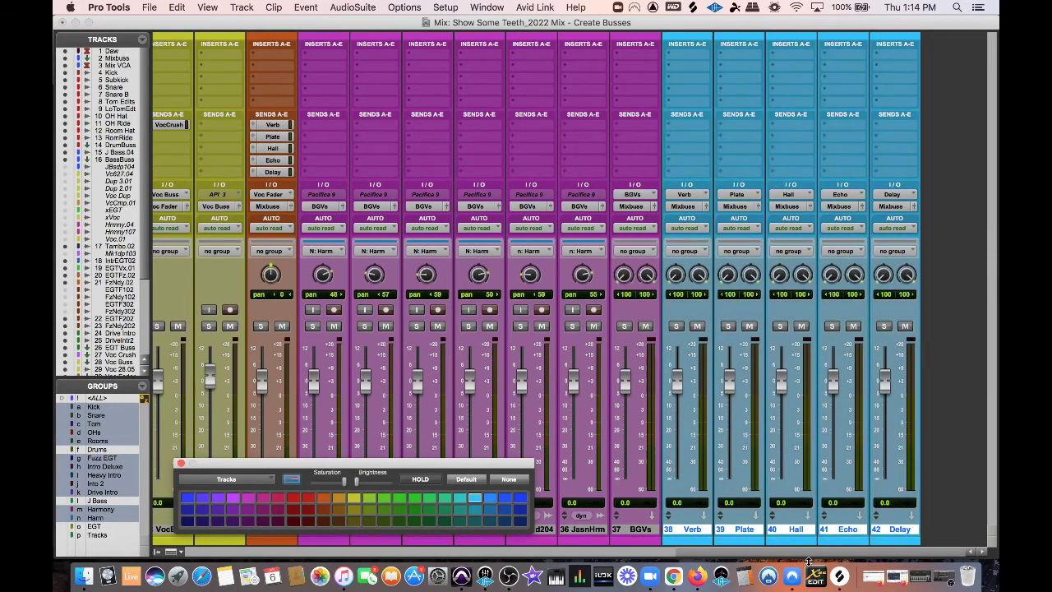
pyautogui.moveTo(814, 555); pyautogui.dragTo(420, 550)
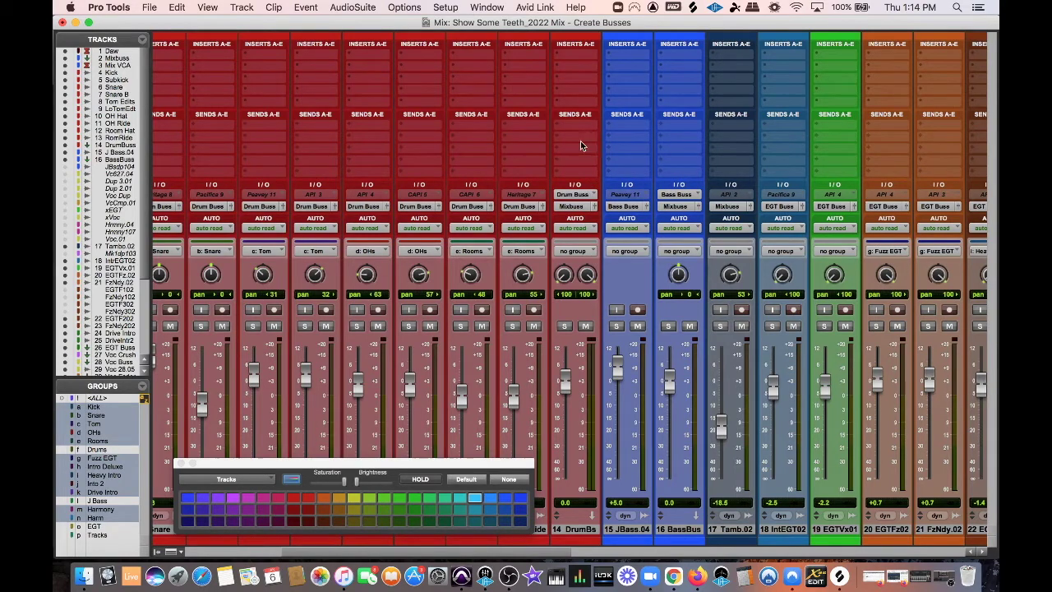
pyautogui.click(182, 465)
# - Select the drum tracks Kick through RomRide and check Kick's send options
pyautogui.hscroll(-5, 310, 368)
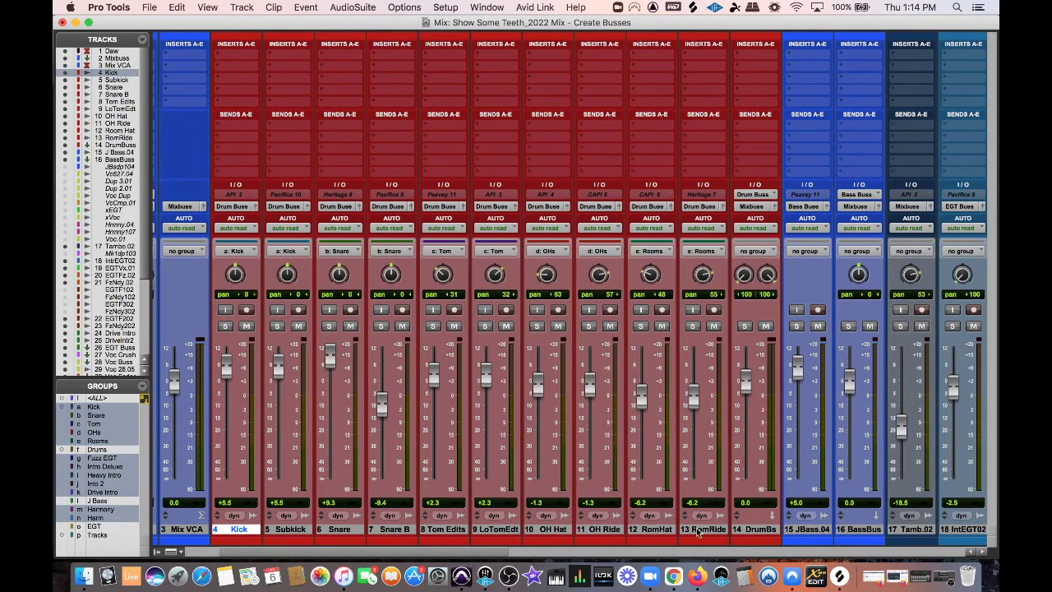
pyautogui.keyDown('shift'); pyautogui.click(716, 530); pyautogui.keyUp('shift')
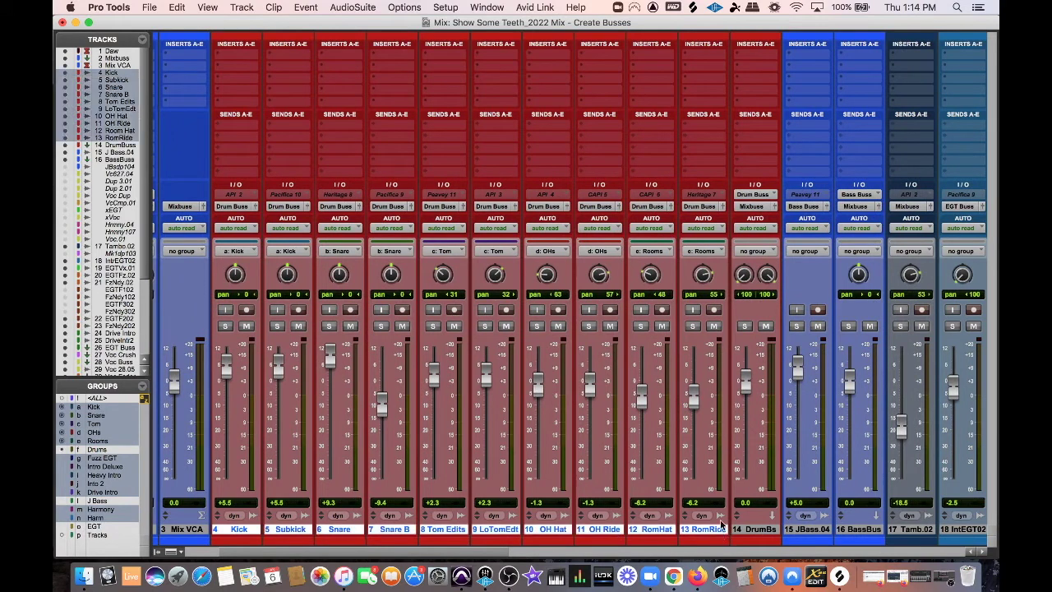
pyautogui.click(242, 127)
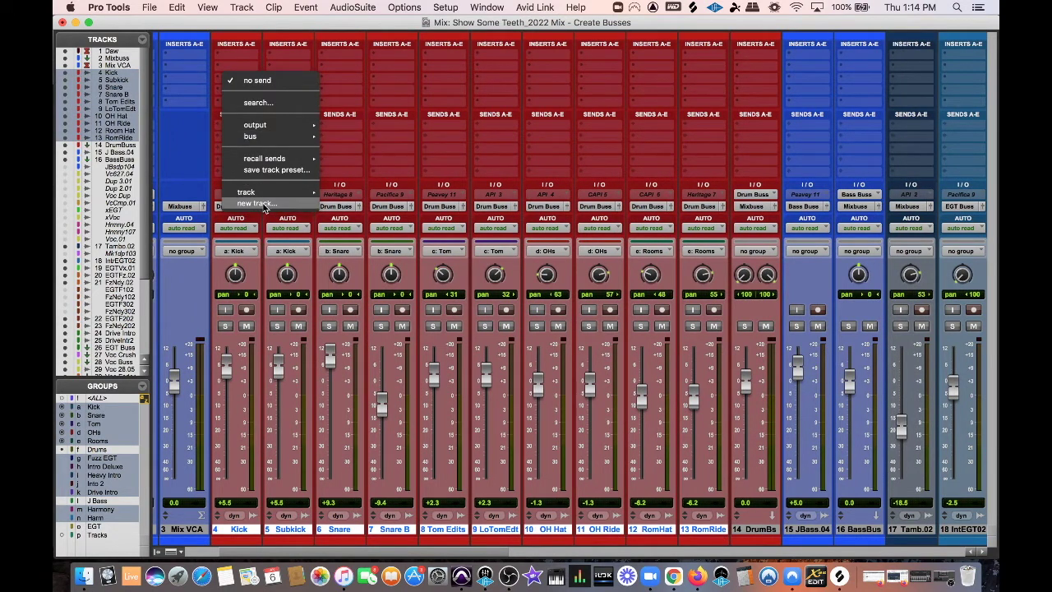
pyautogui.click(577, 106)
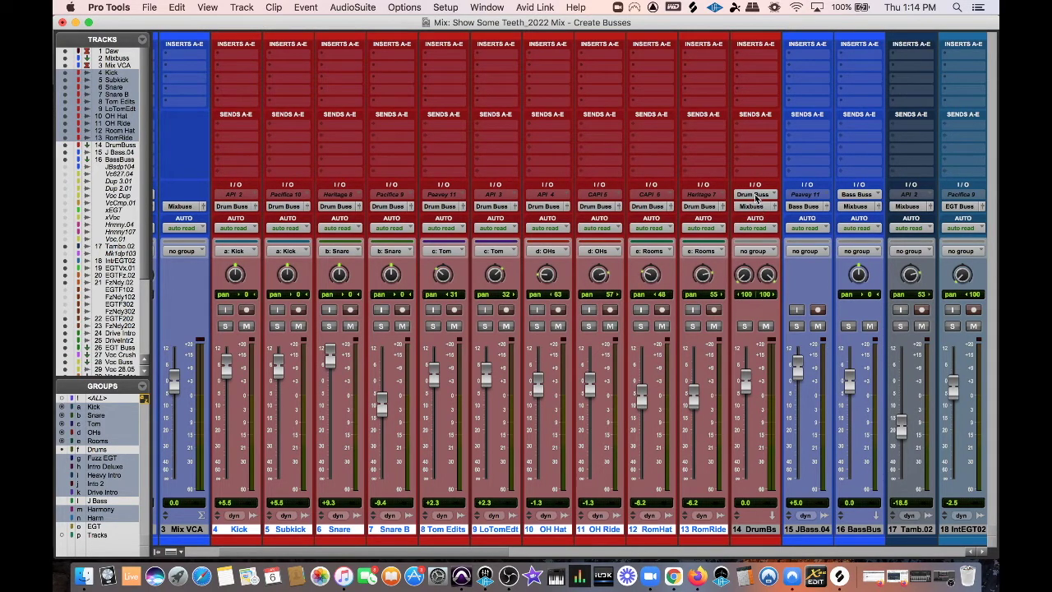
# - Create a Drum Crush aux fed by a pre-fader send from DrumBs
pyautogui.click(735, 132)
pyautogui.click(755, 206)
pyautogui.write('Drum')
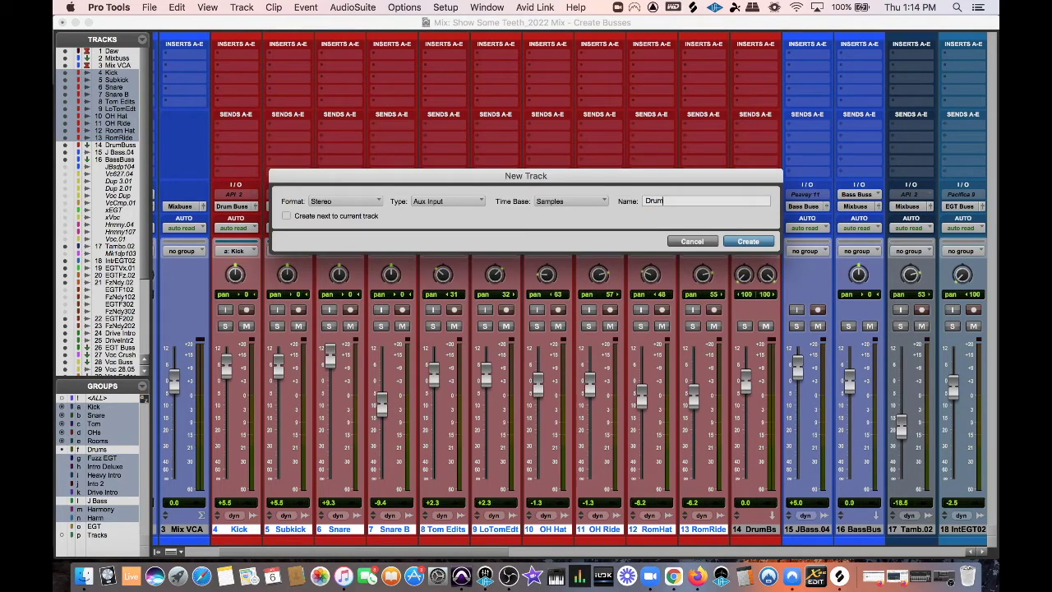
pyautogui.write(' Crush')
pyautogui.press('Return')
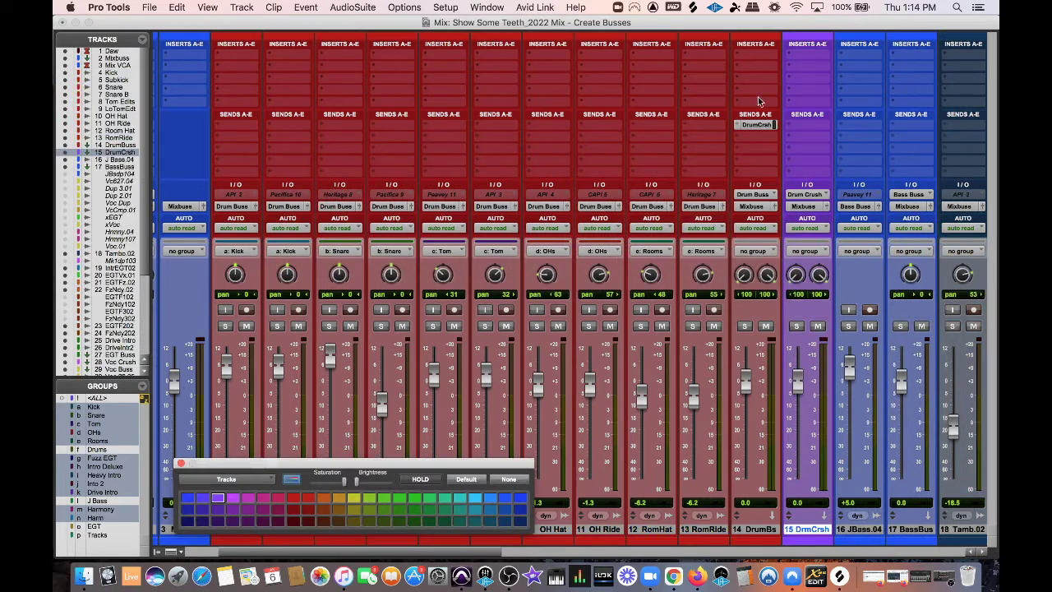
pyautogui.click(801, 71)
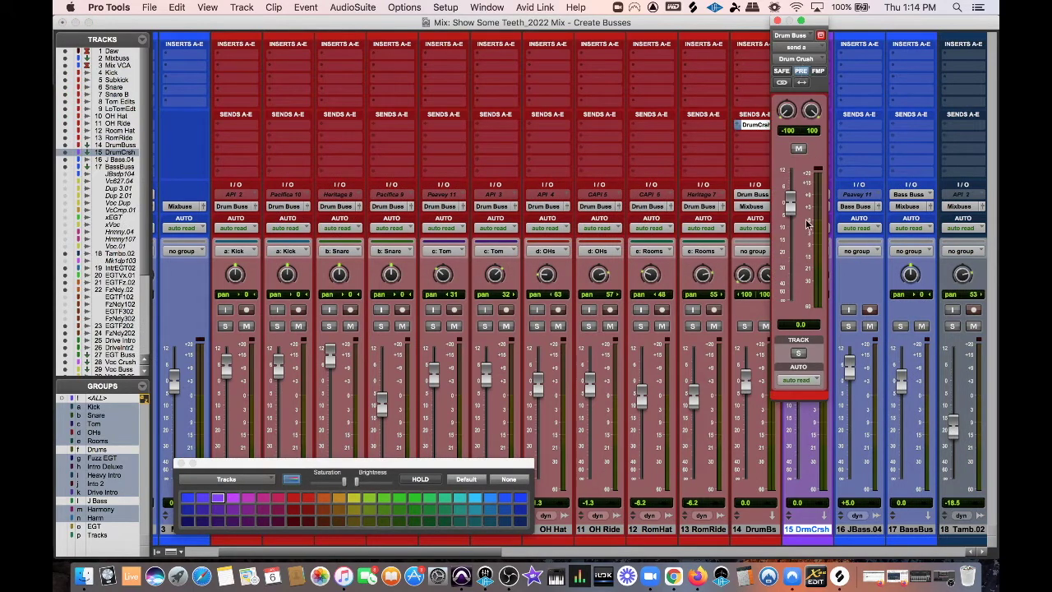
pyautogui.click(778, 22)
# - Pull the DrmCrsh aux fader down to -∞
pyautogui.moveTo(799, 379); pyautogui.dragTo(797, 478)
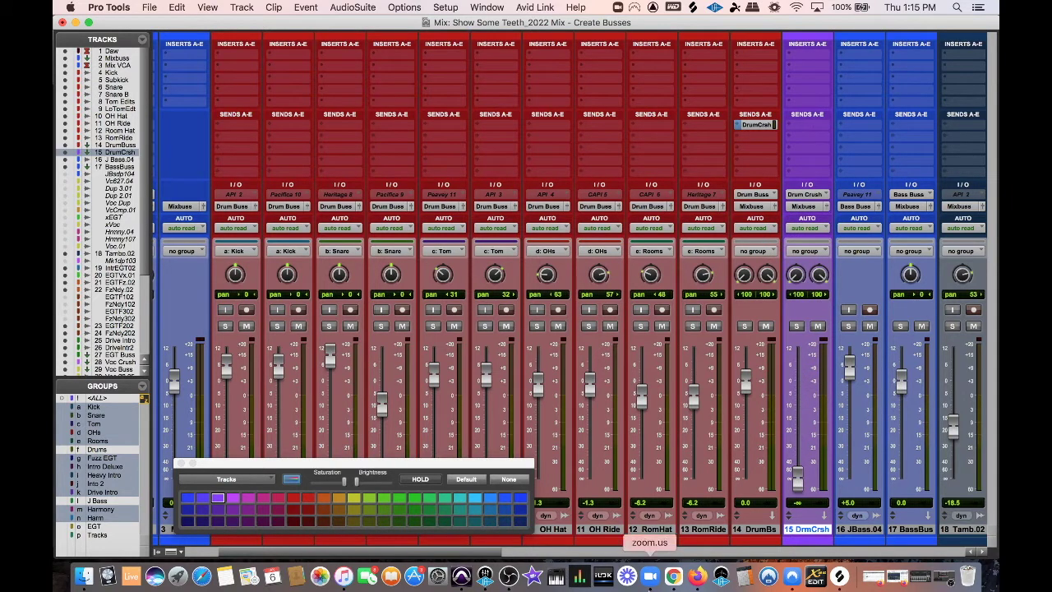
pyautogui.click(181, 463)
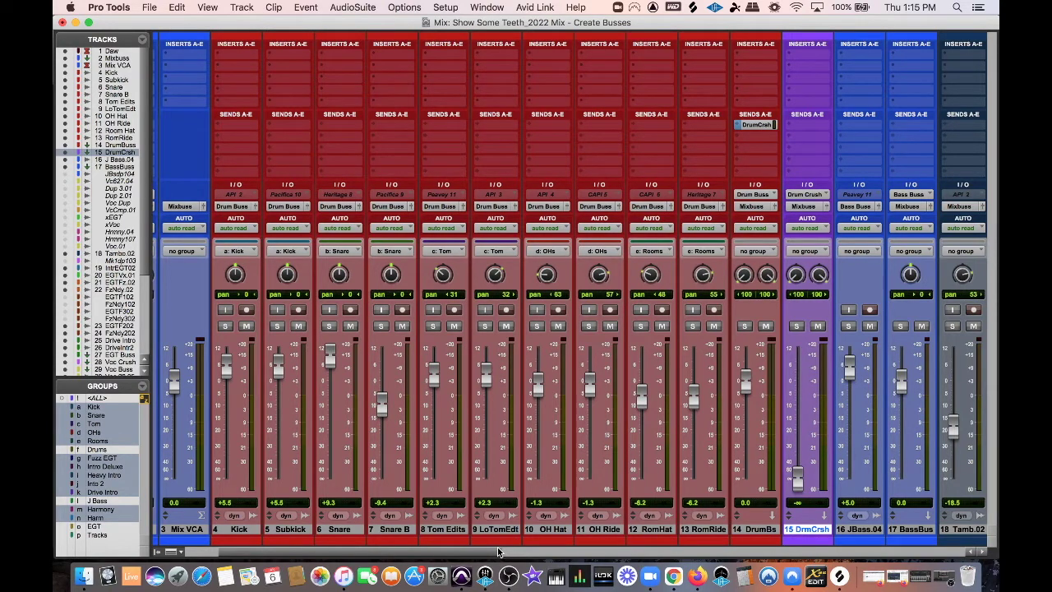
pyautogui.moveTo(498, 551); pyautogui.dragTo(966, 583)
pyautogui.hscroll(-15, 567, 253)
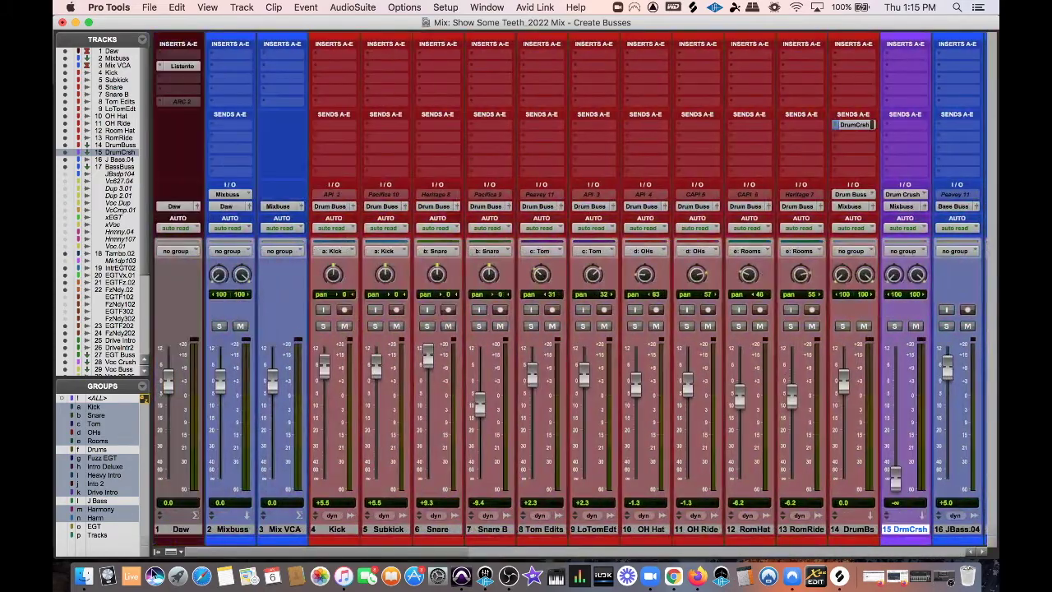